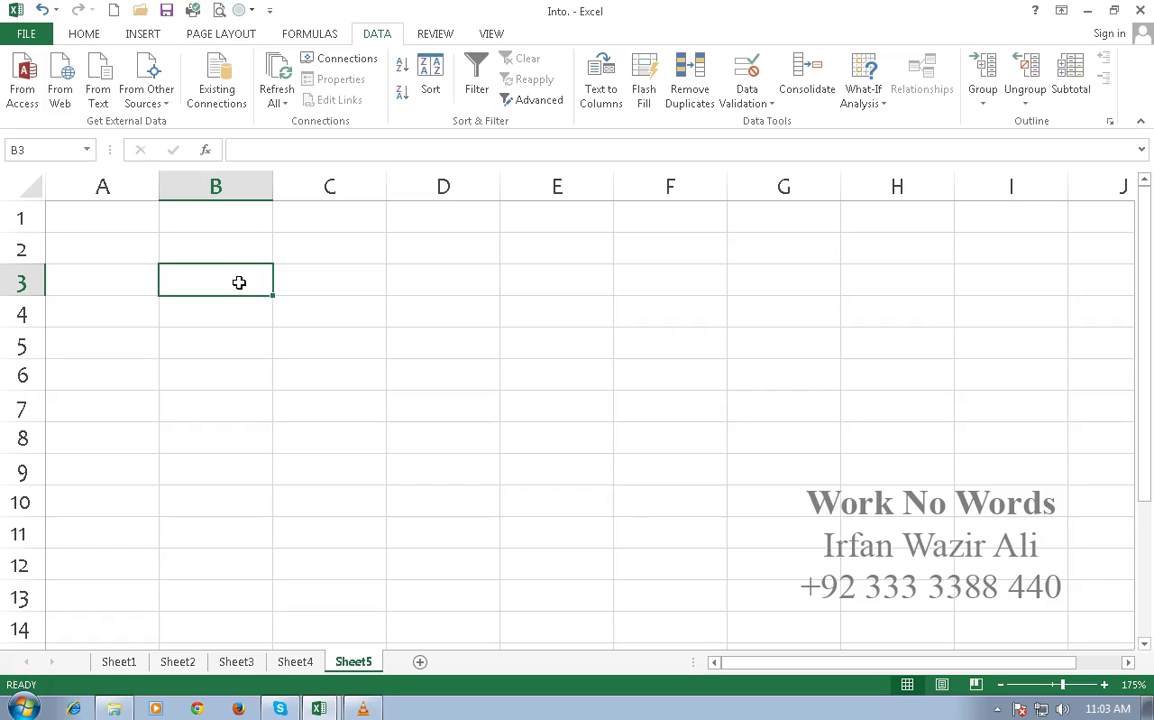
Enter the label Item in B3 and its value Laptop in C3.
text(Iteam)
key(BackSpace)
key(BackSpace)
text(m)
key(Tab)
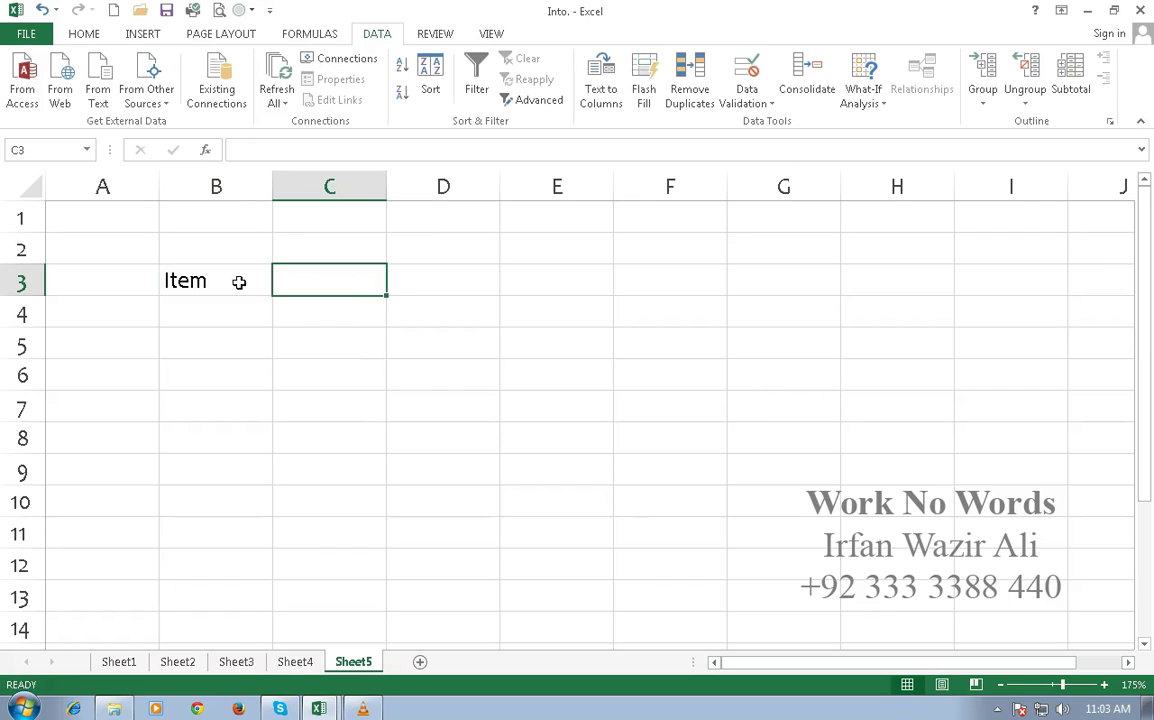
text(La)
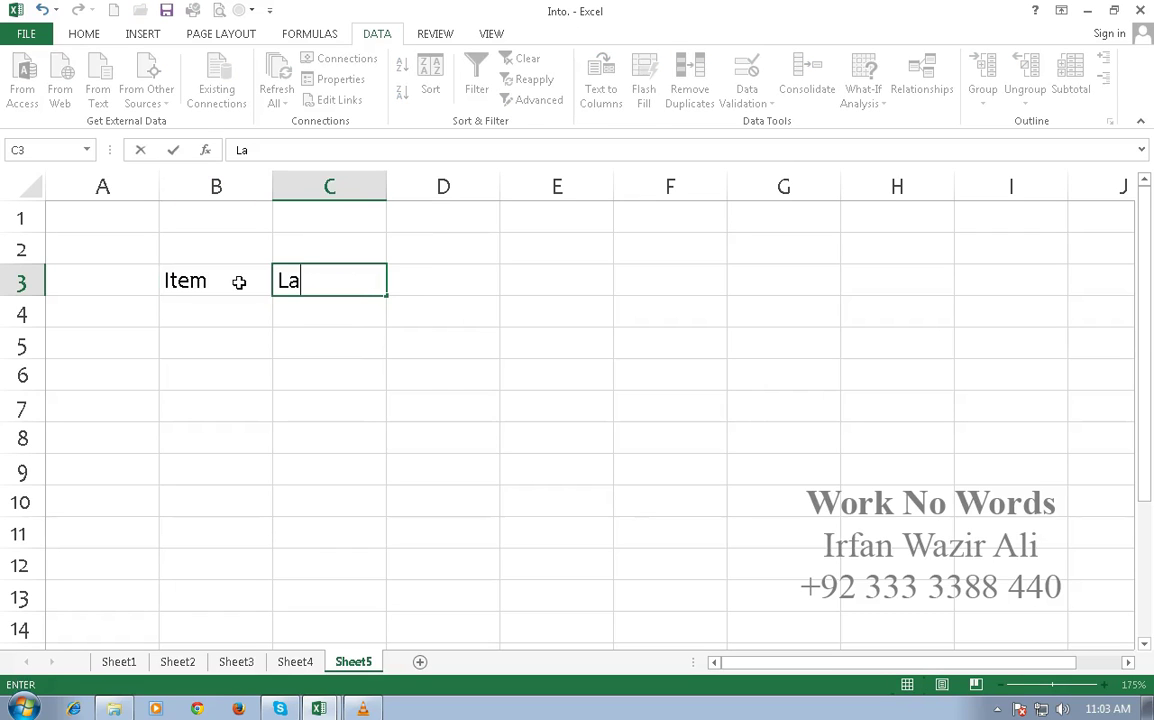
text(ptop)
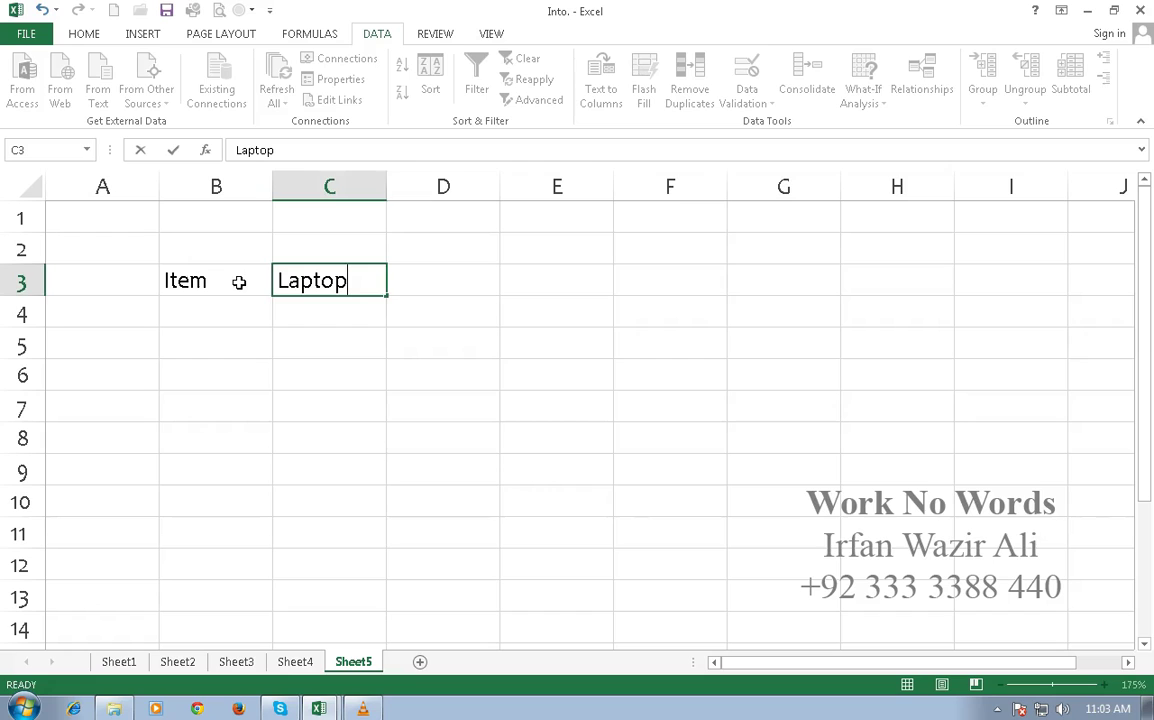
key(Return)
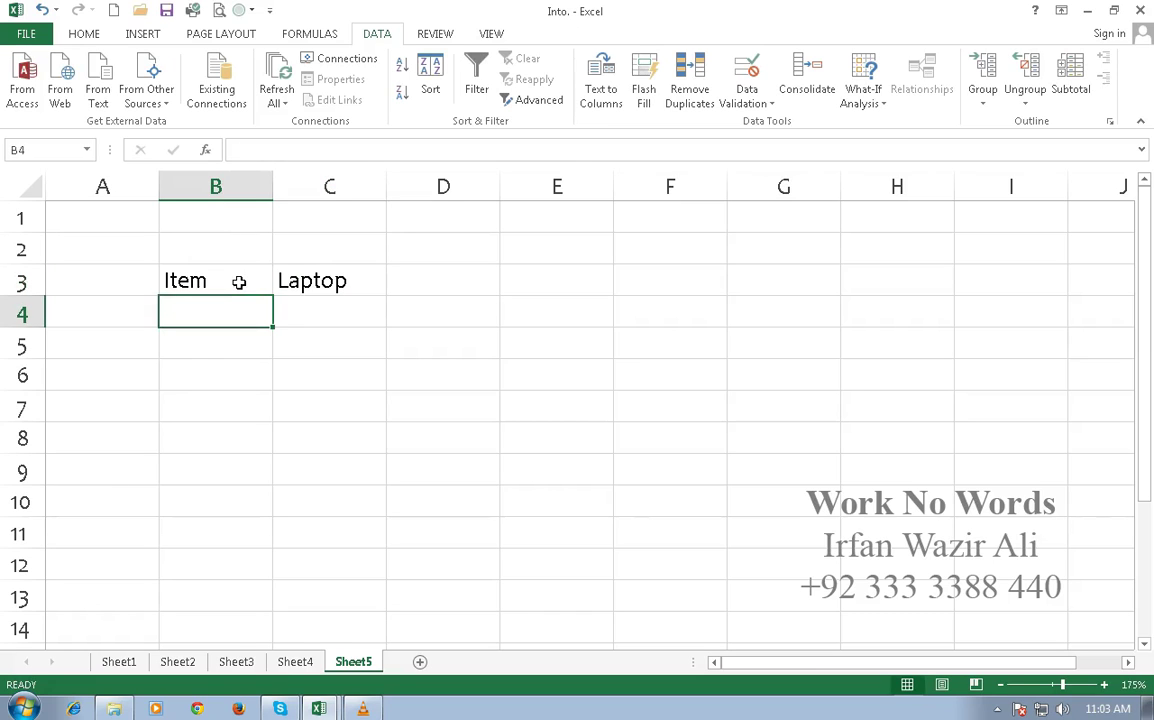
Add an Amount row in B4:C4 with the value 60000.
text(Amount)
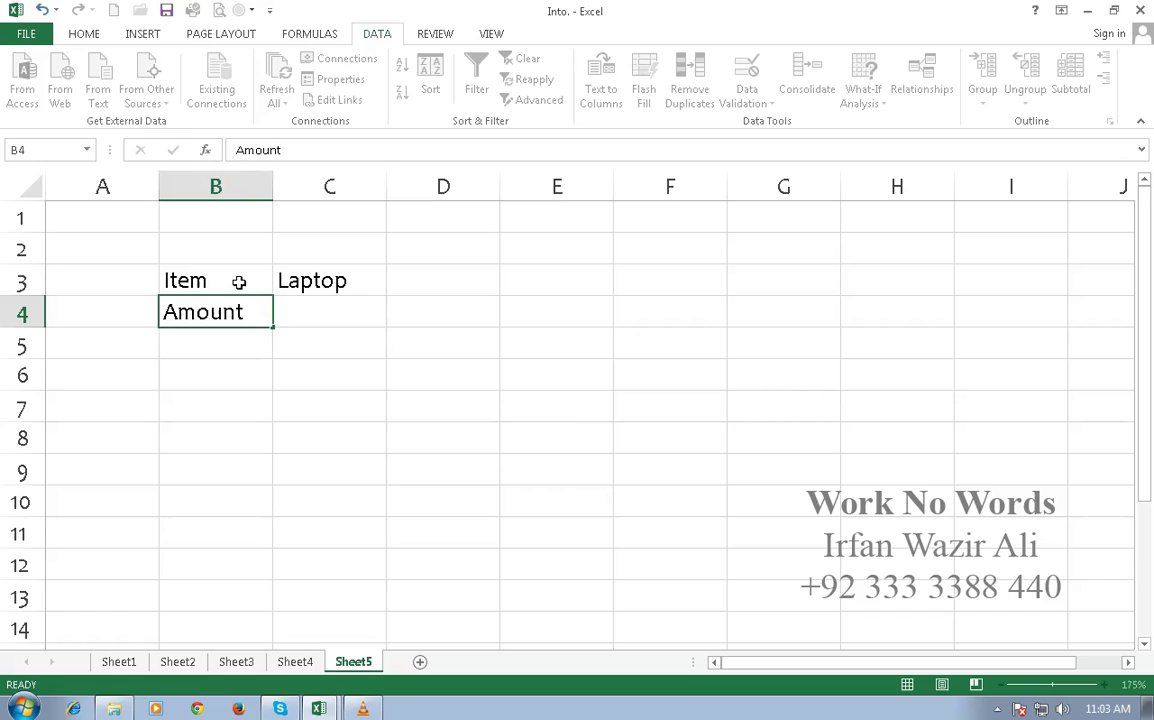
key(Tab)
text(60000)
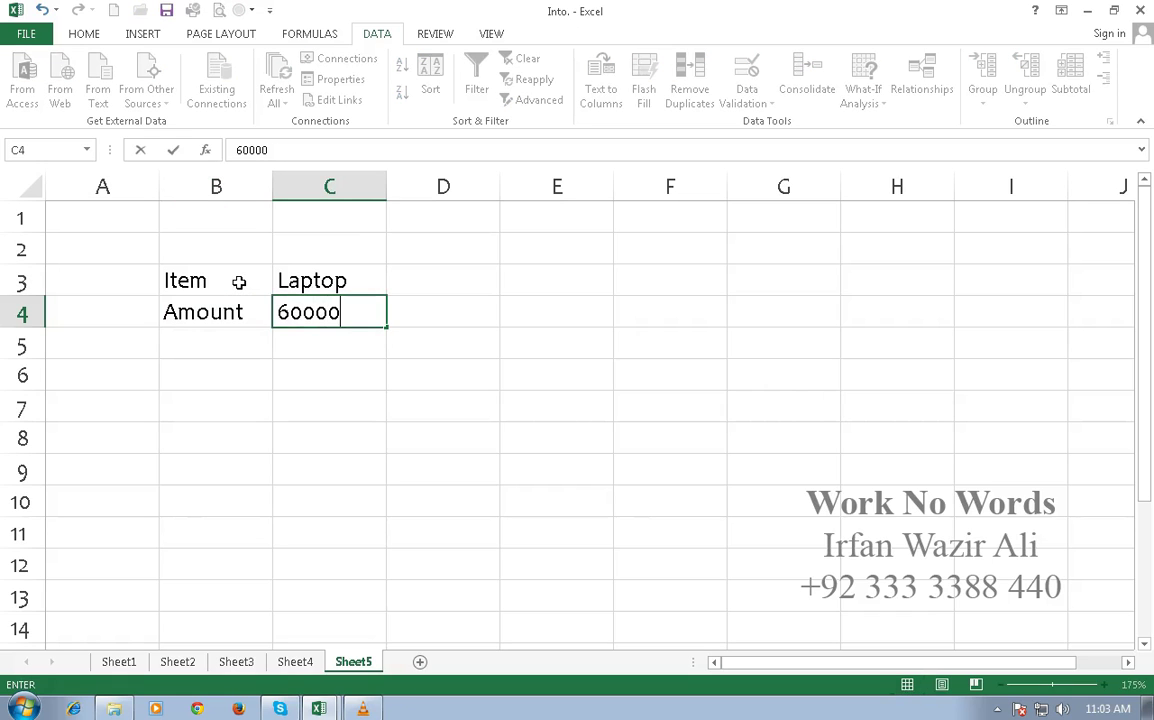
key(Return)
Add an Int. Payment row in B5:C5 calculated as =C4*25%, and widen column B to fit the label.
text(Int. )
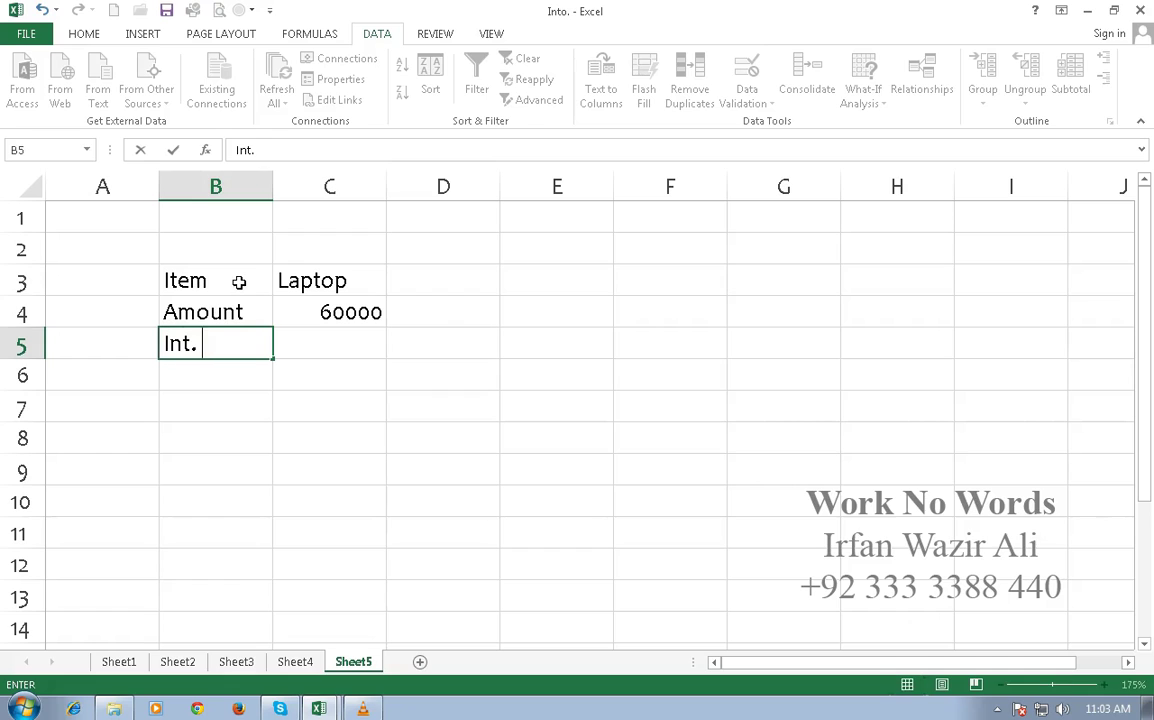
text(Payment)
key(Tab)
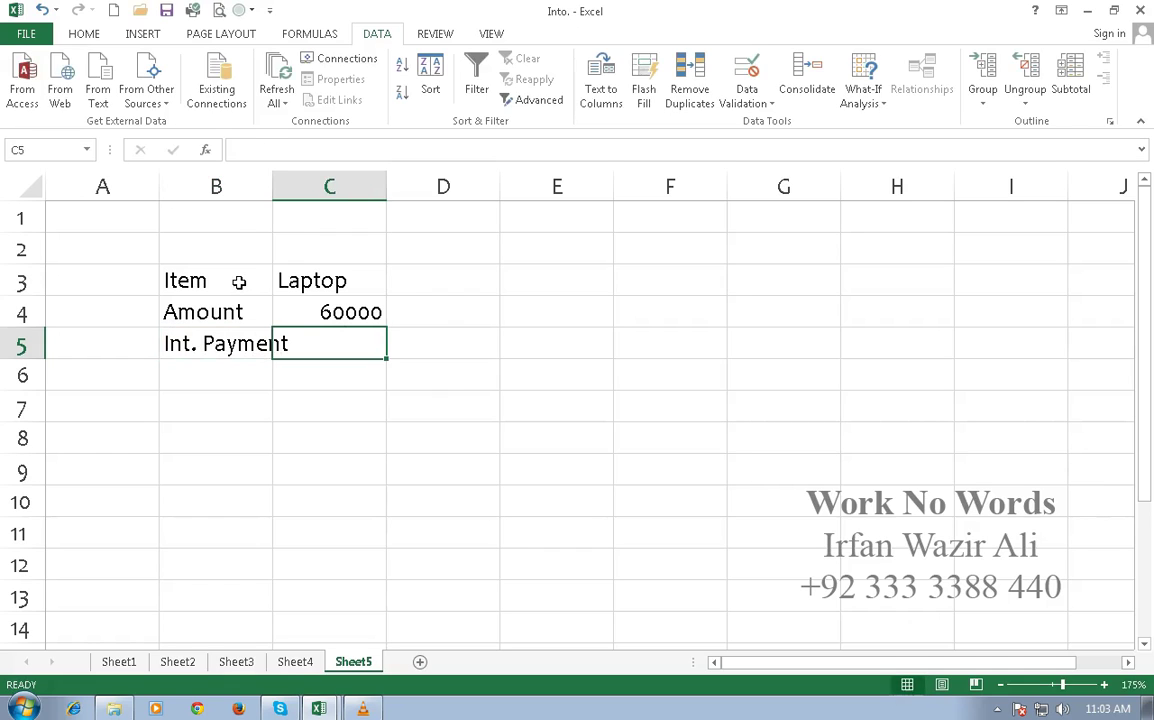
text(=)
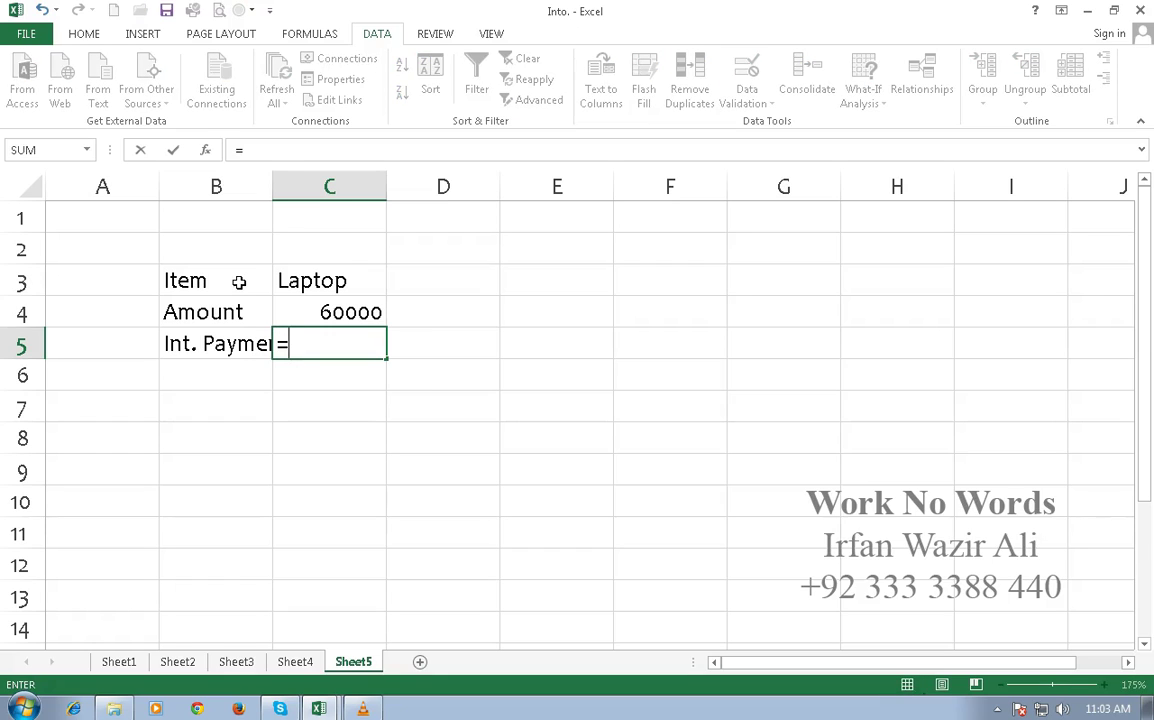
key(Up)
text(*25%)
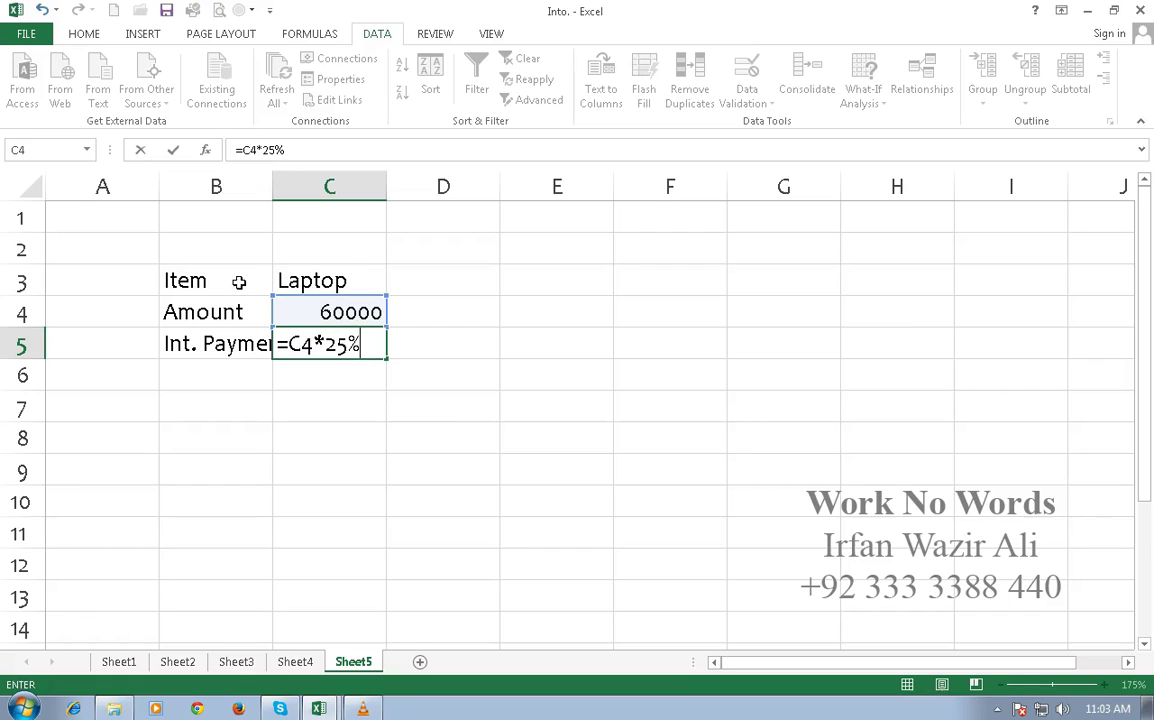
key(Return)
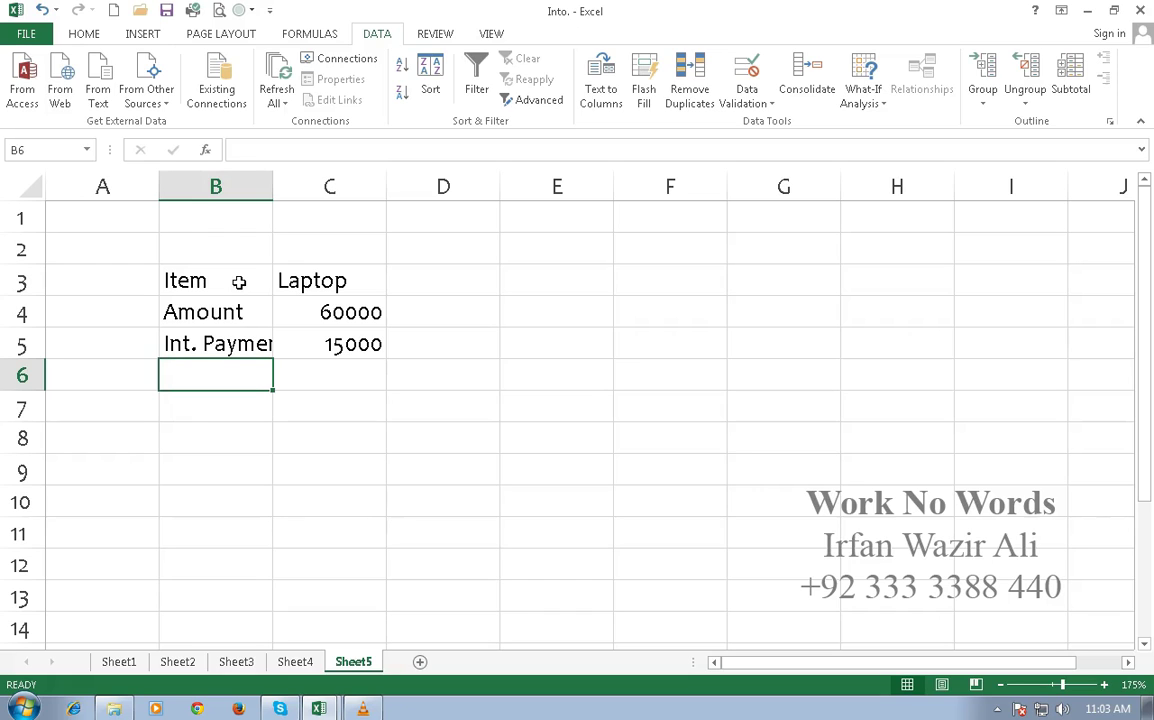
drag(273, 188, 318, 188)
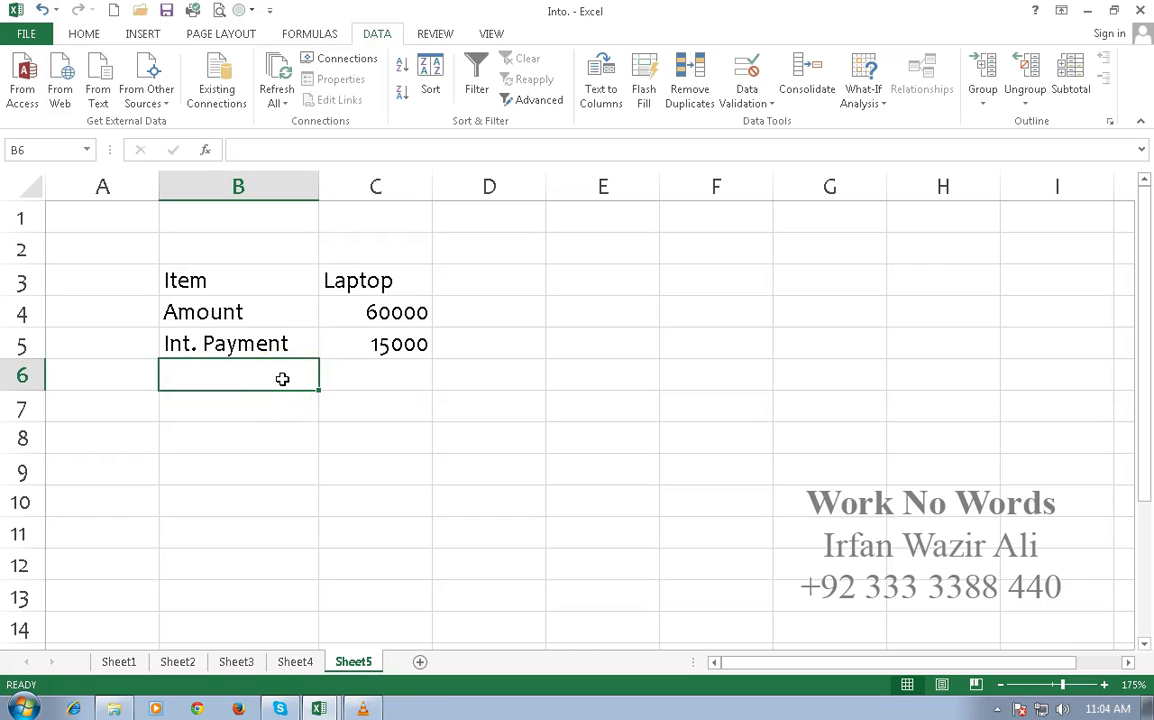
Add a Duration row with the value 36 in B6:C6 and a Markup row with 12% in B7:C7.
click(547, 442)
text(Duration)
key(Tab)
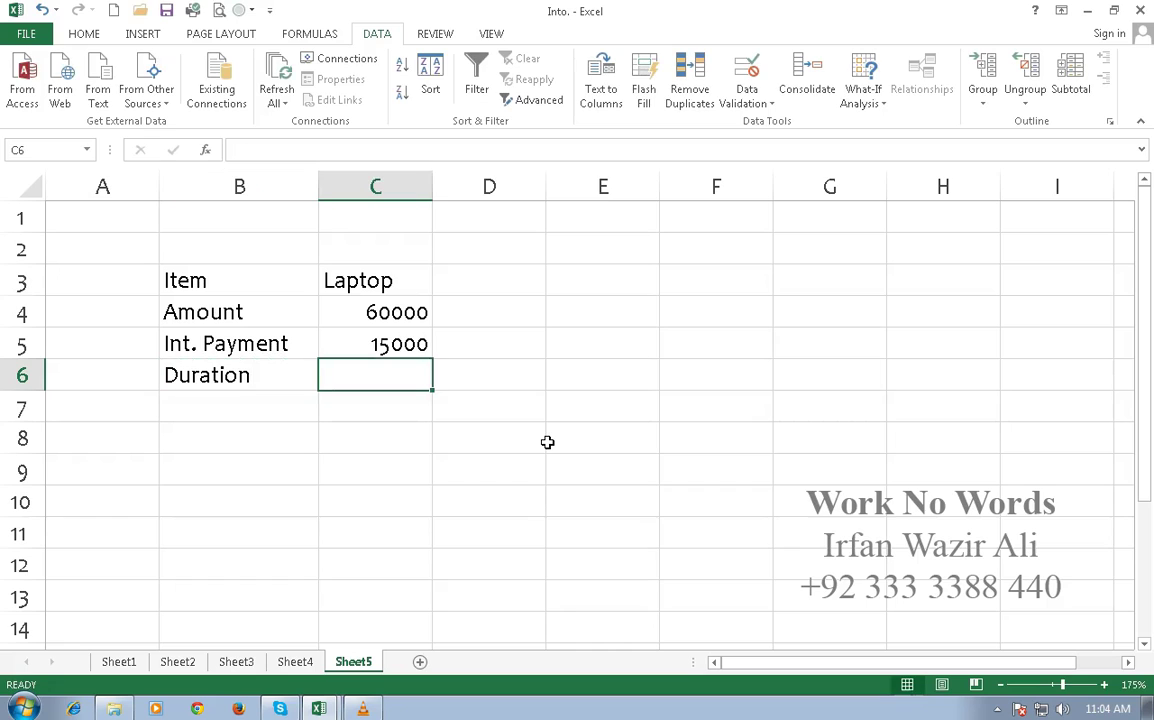
text(36)
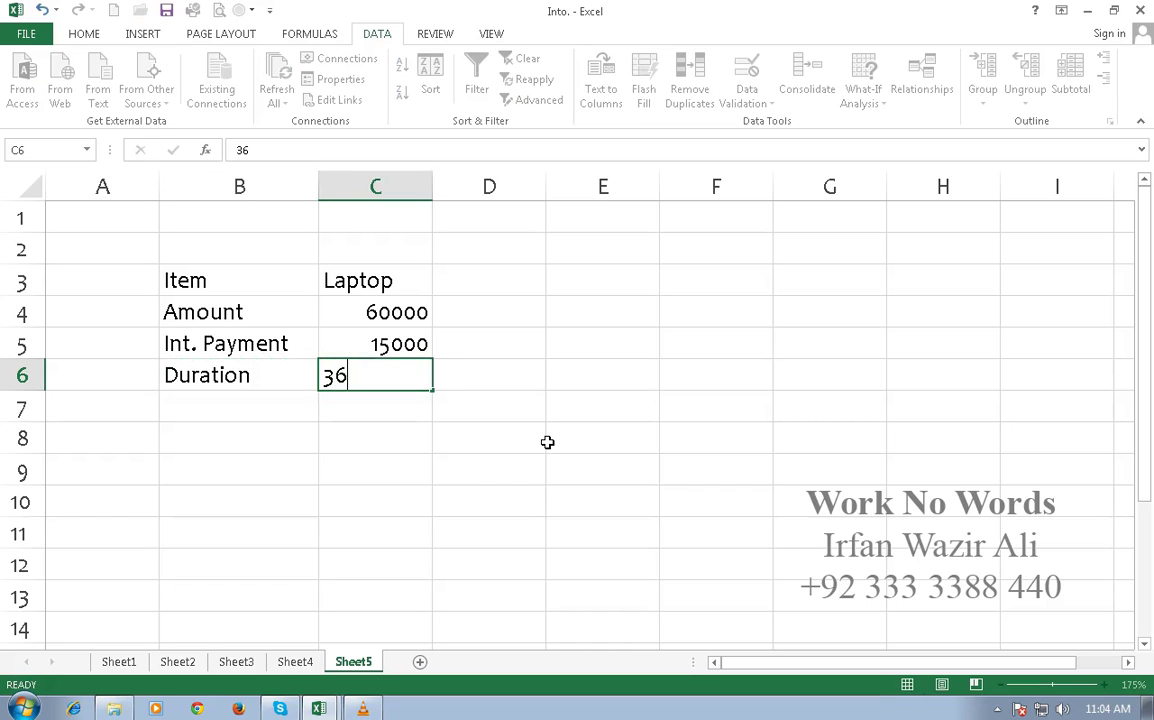
key(Return)
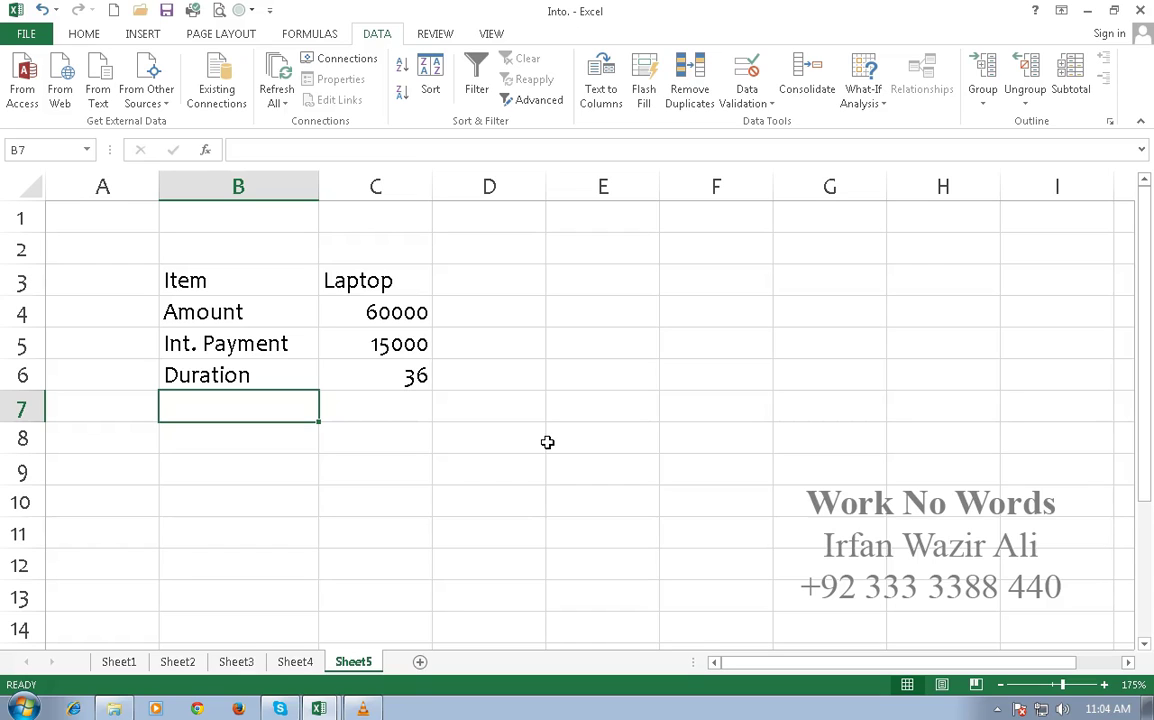
text(Markup)
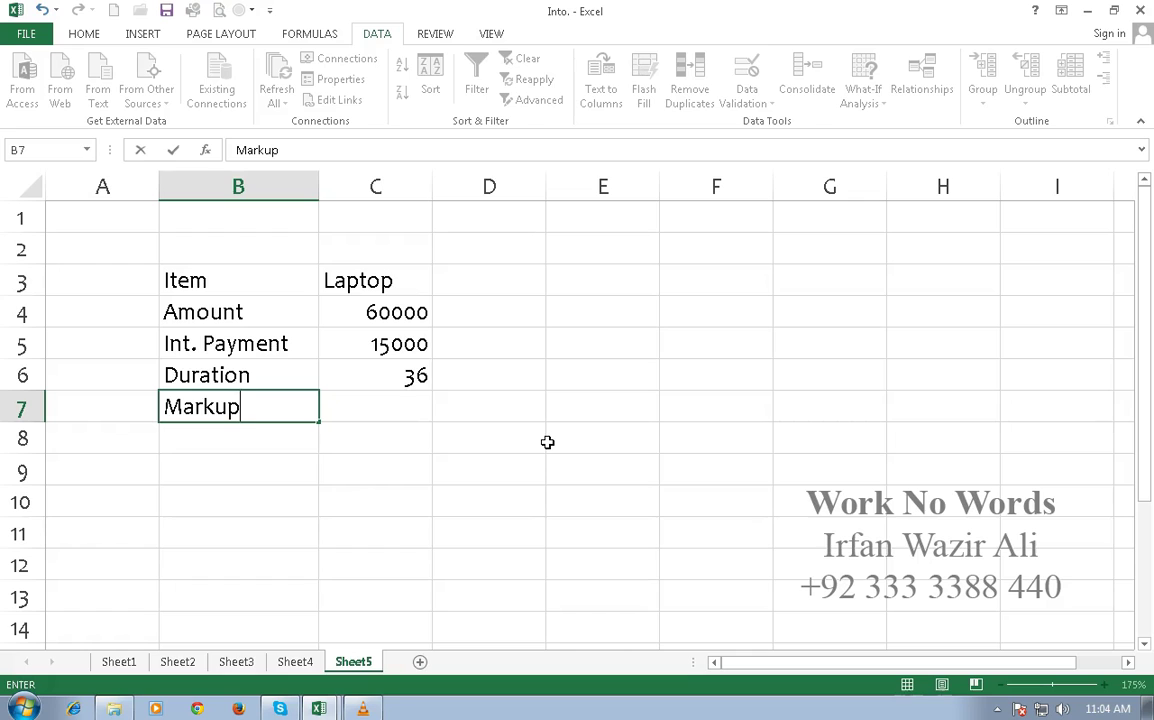
key(Tab)
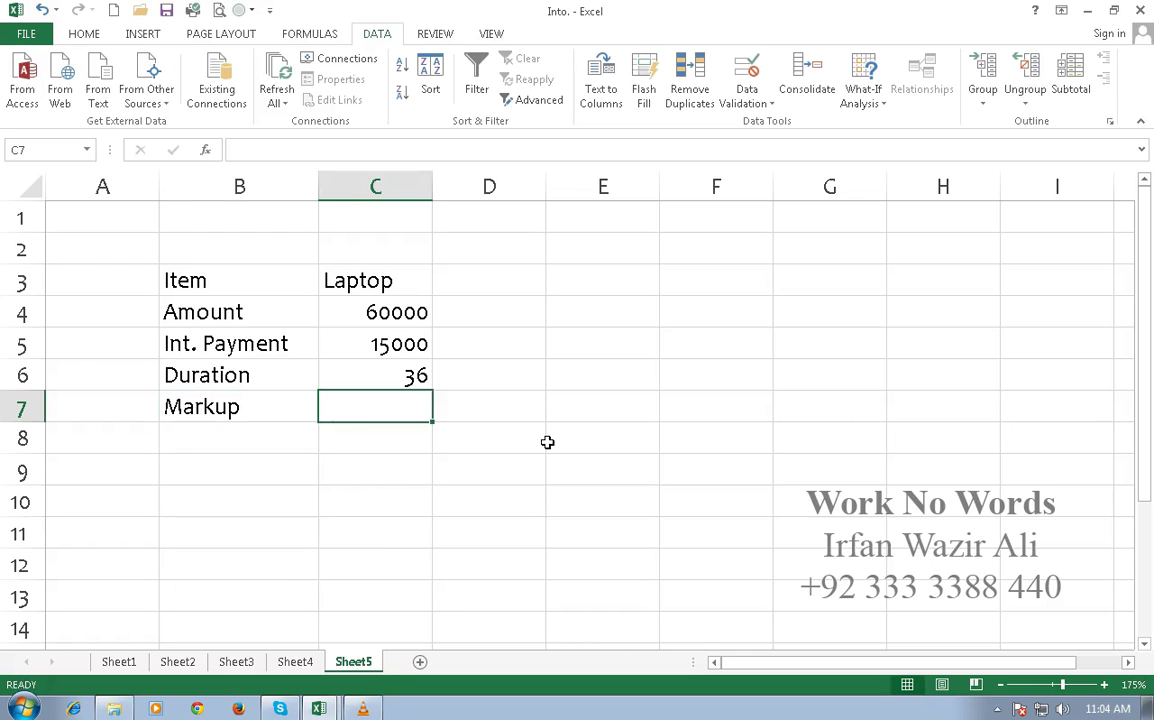
text(12%)
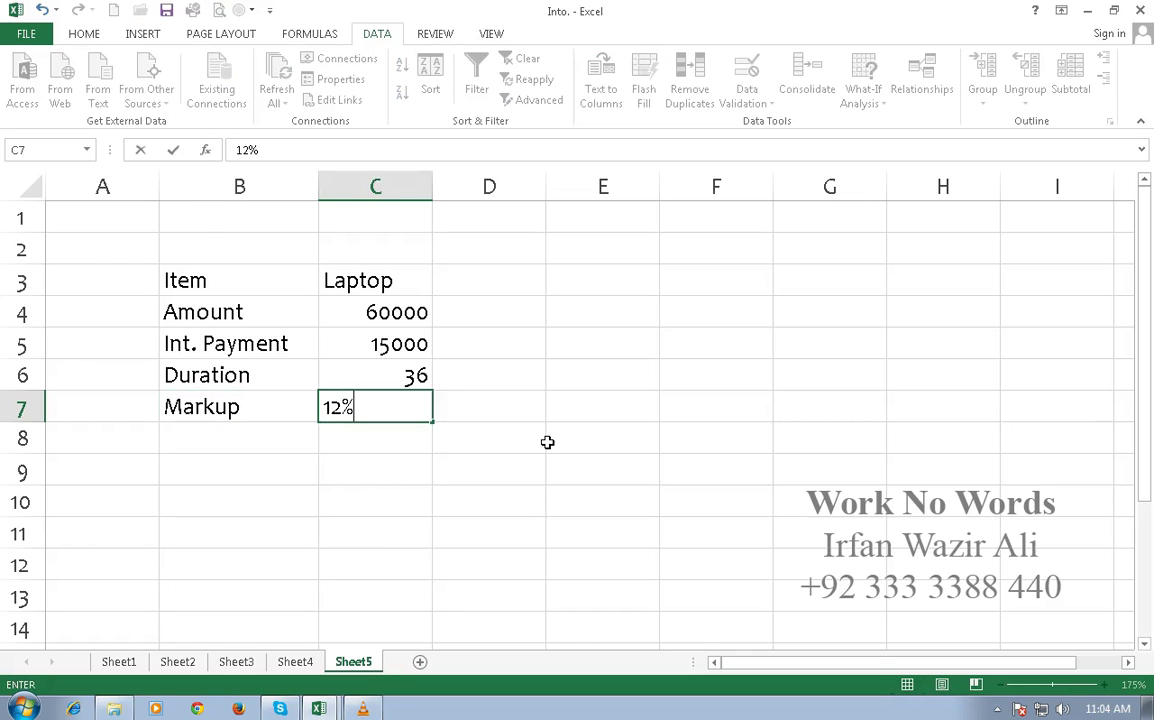
key(Return)
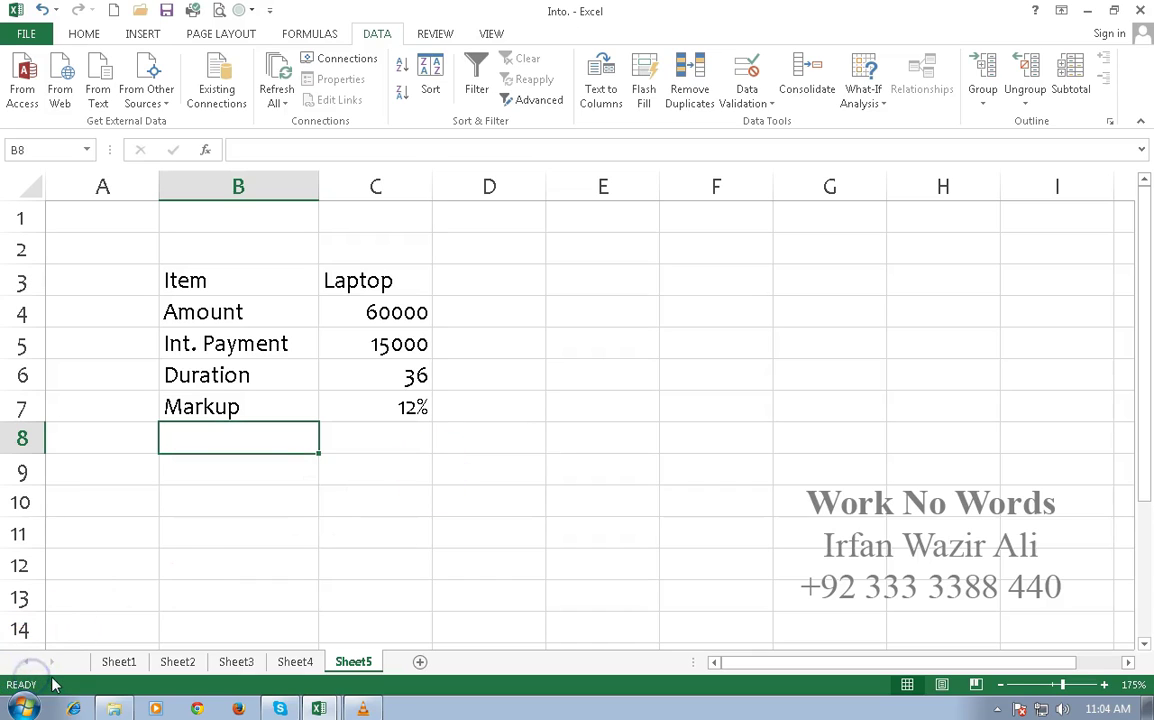
Enter the label Monthly in B9, leaving row 8 blank.
click(238, 471)
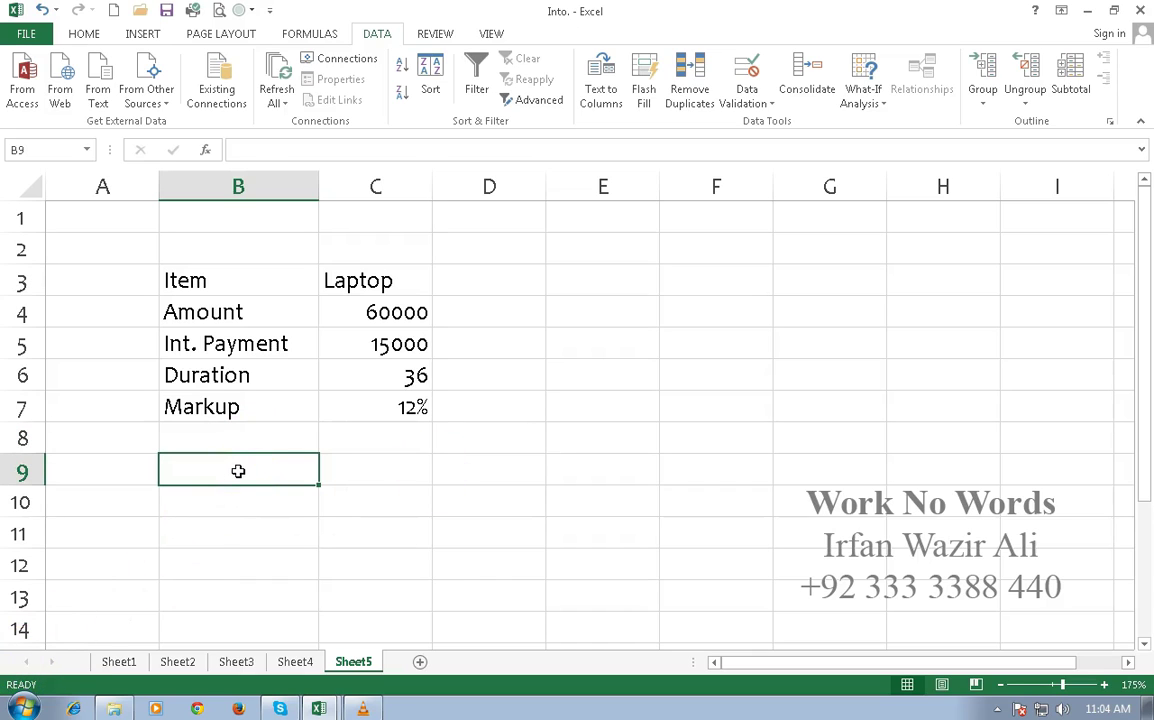
text(Mont)
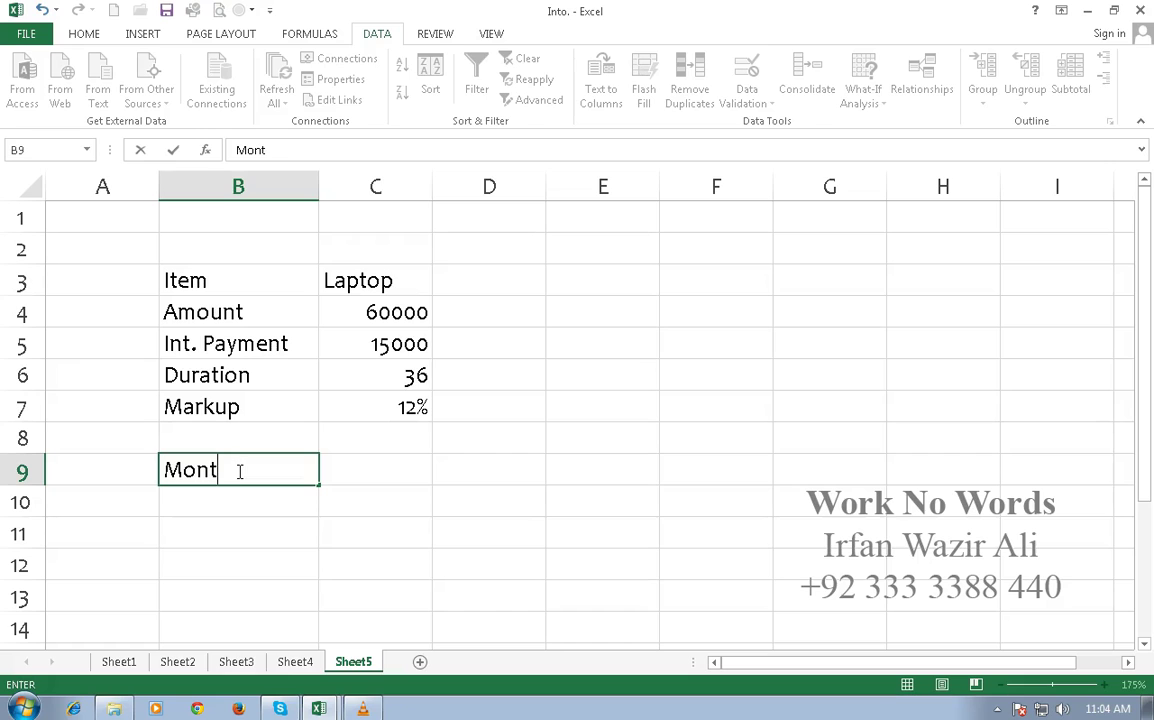
text(hly)
key(Tab)
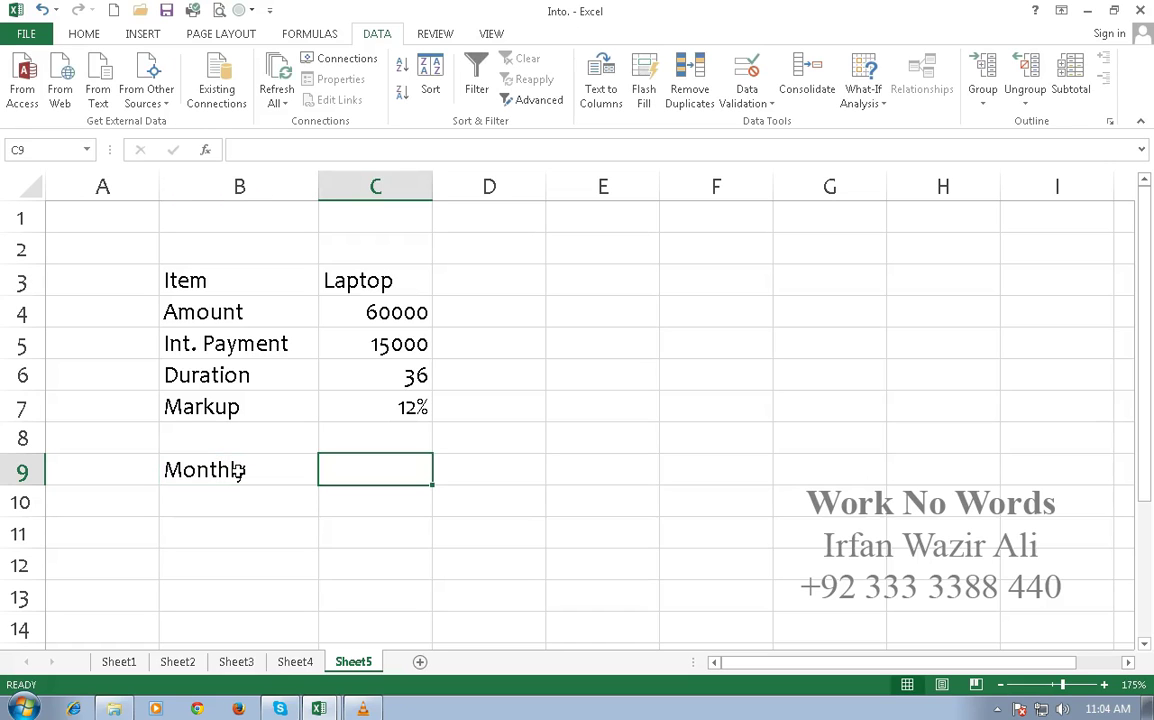
Calculate the monthly installment in C9 with the formula =pmt(C7/12,C6,C4-C5).
text(=)
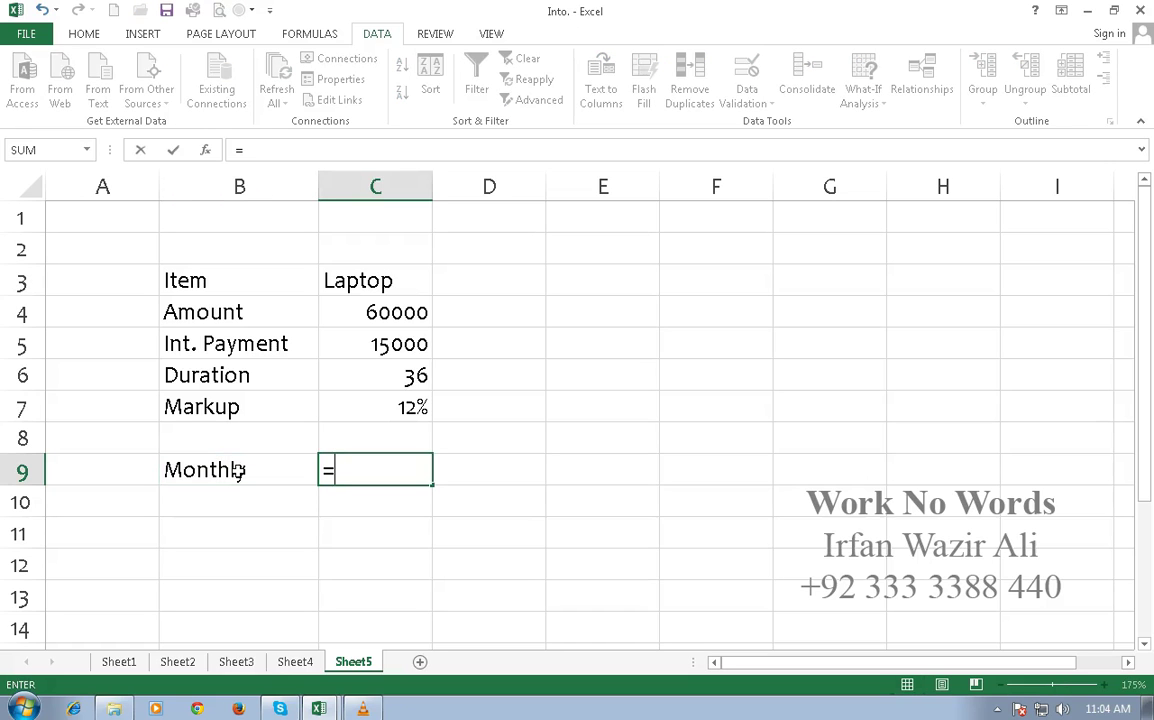
text(pmt)
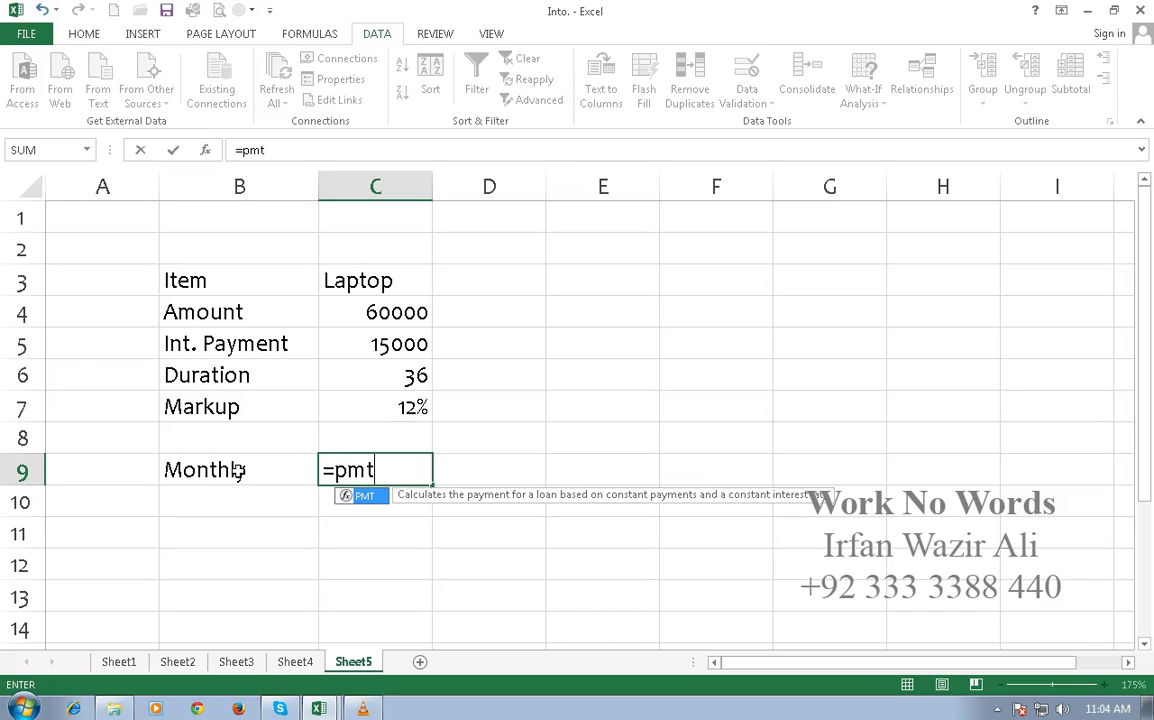
text(()
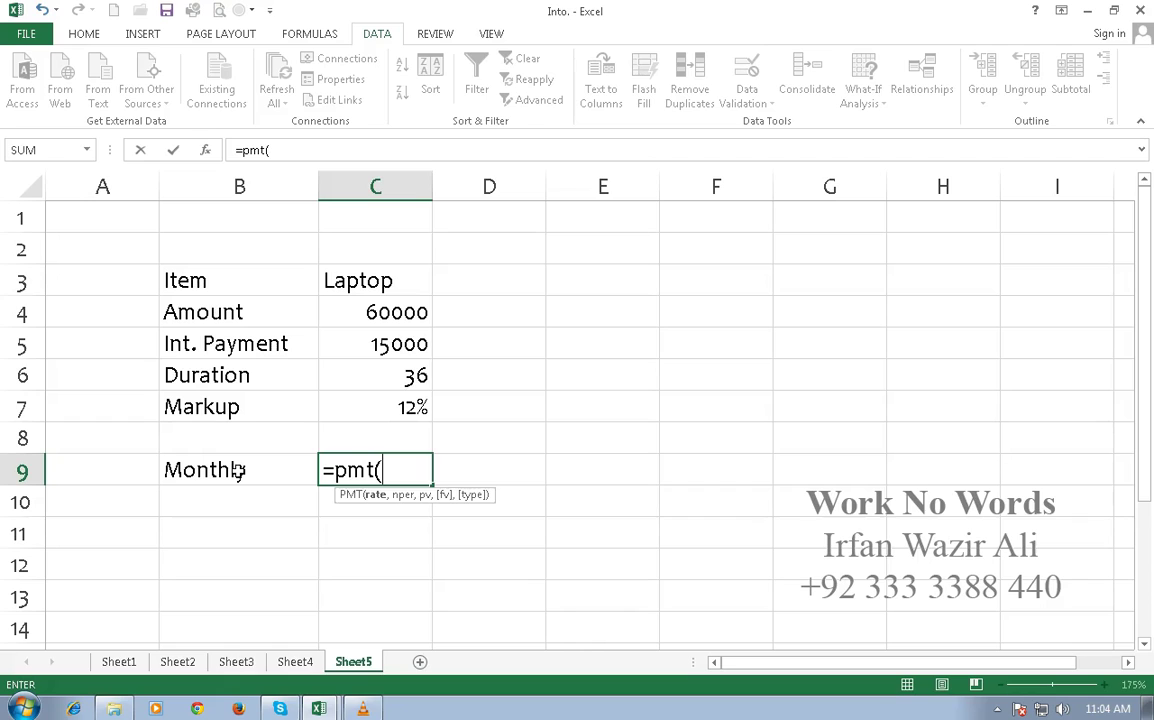
click(351, 408)
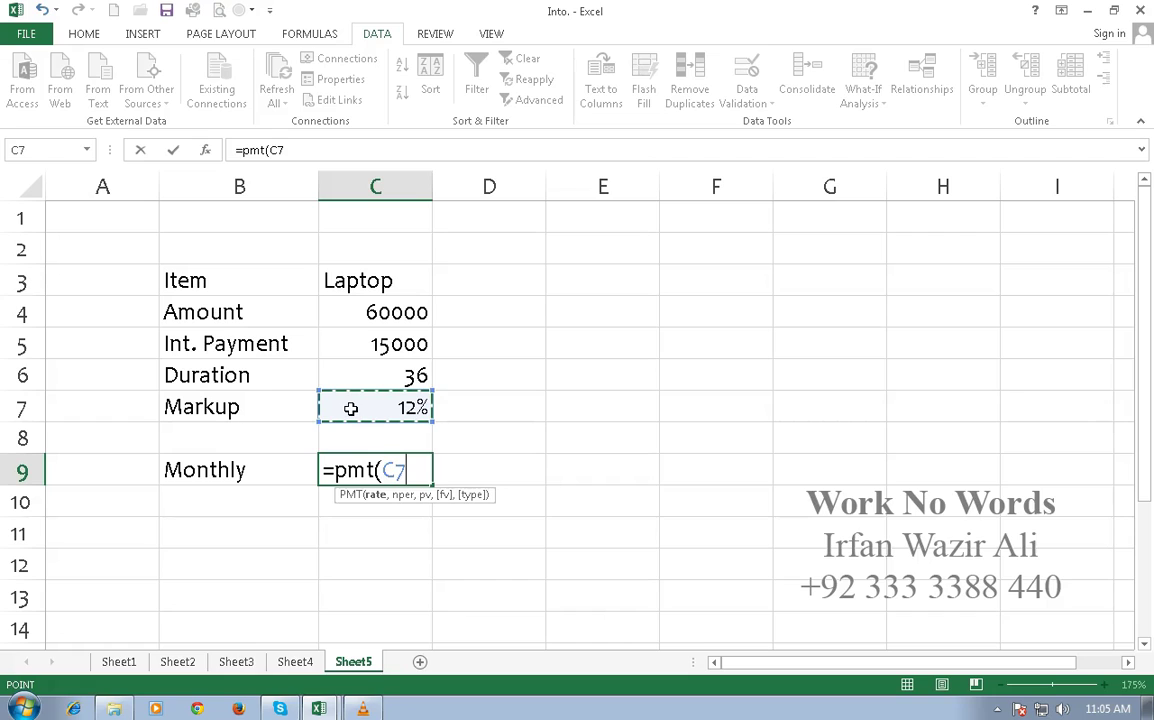
text(/12)
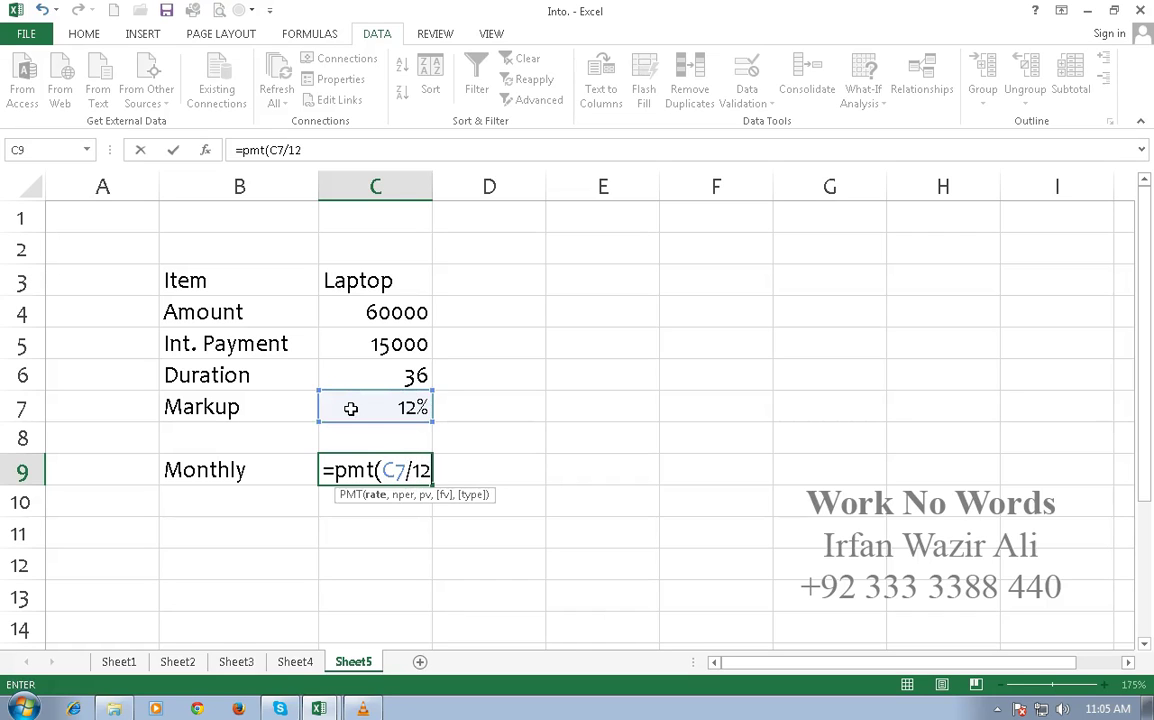
text(,)
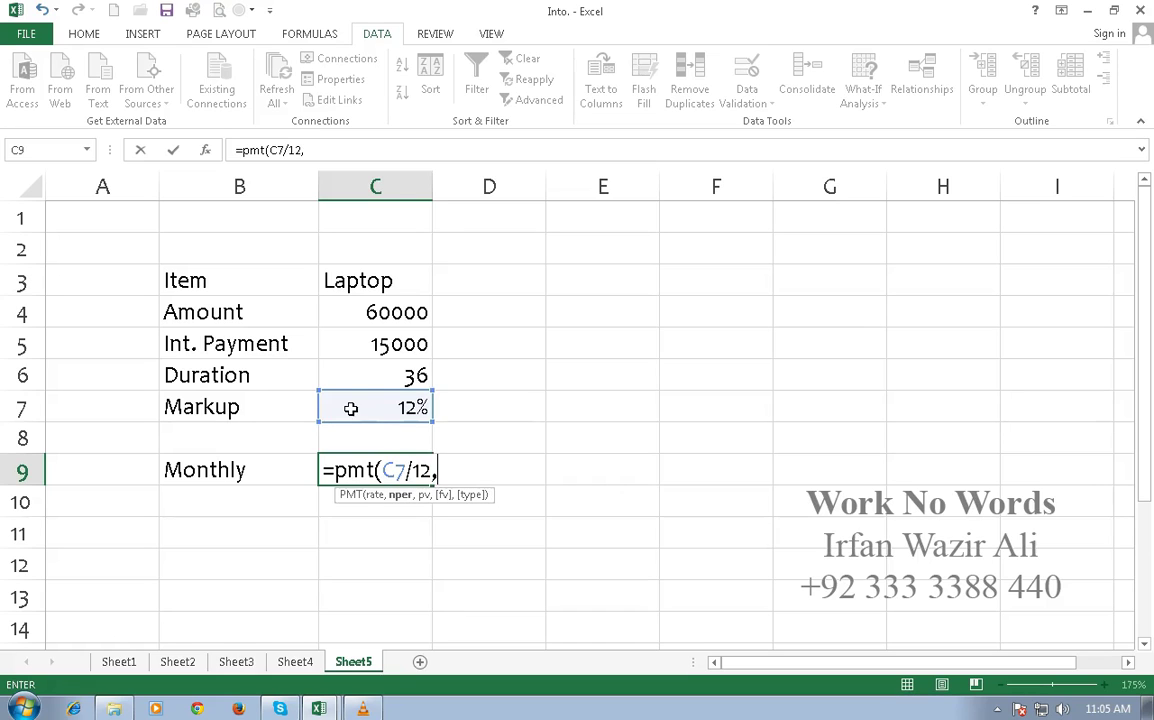
click(381, 375)
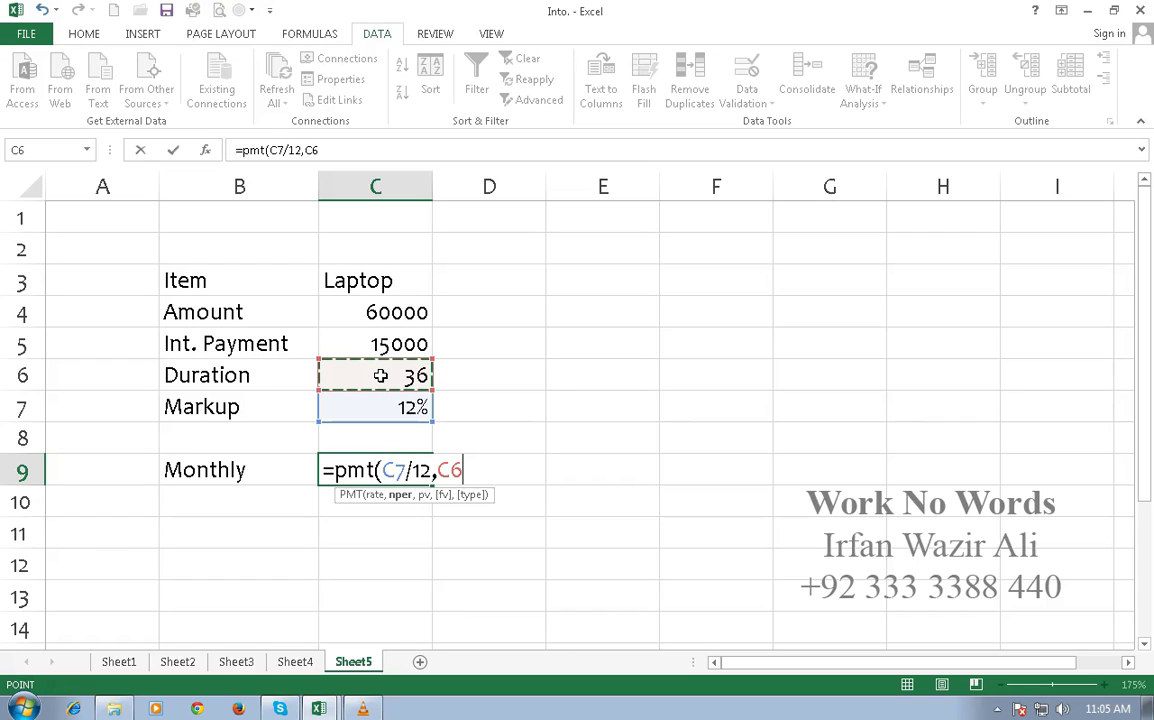
text(,)
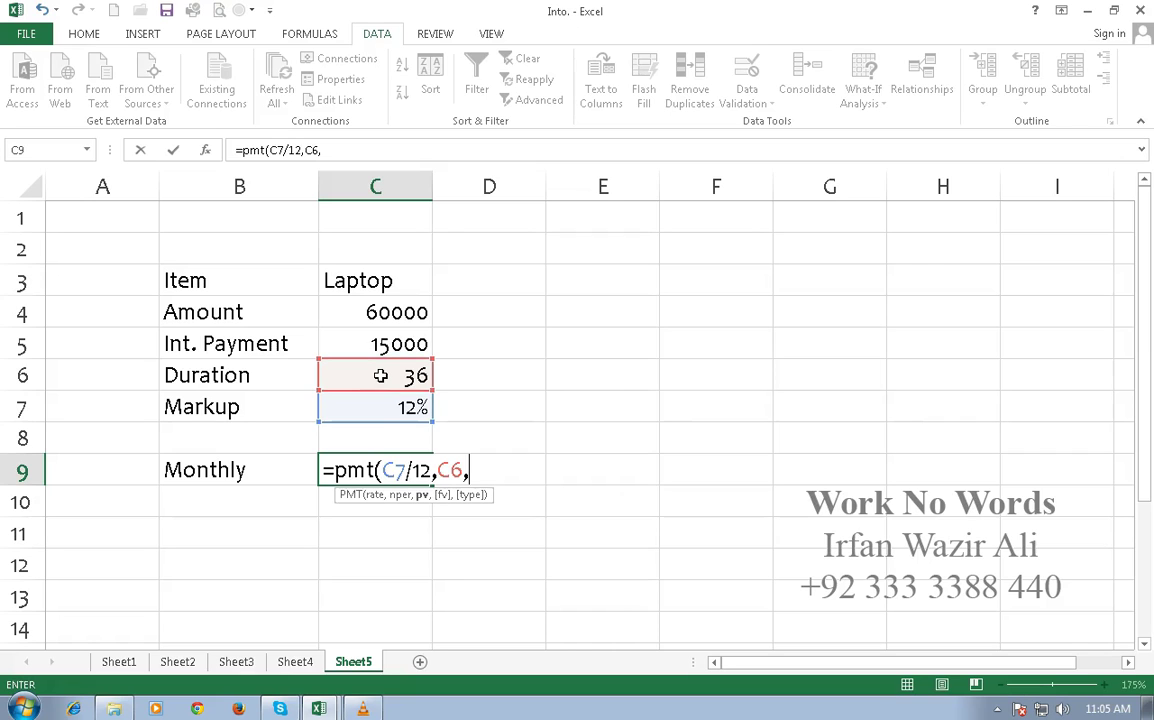
click(380, 312)
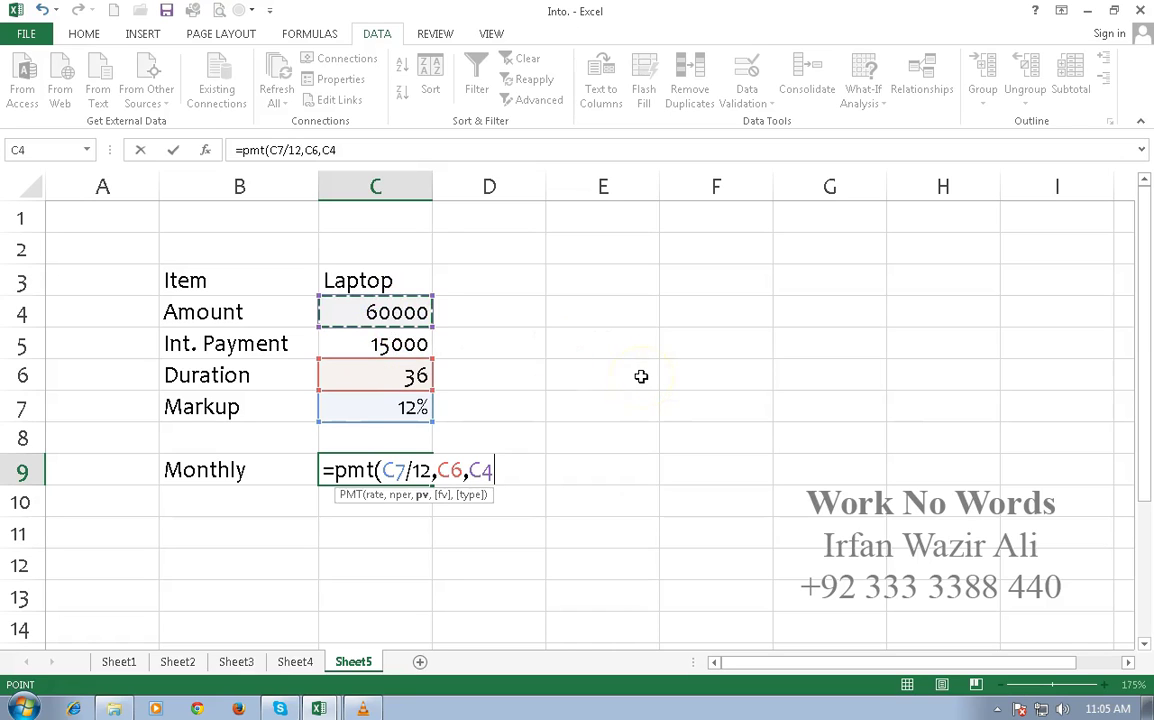
text(-)
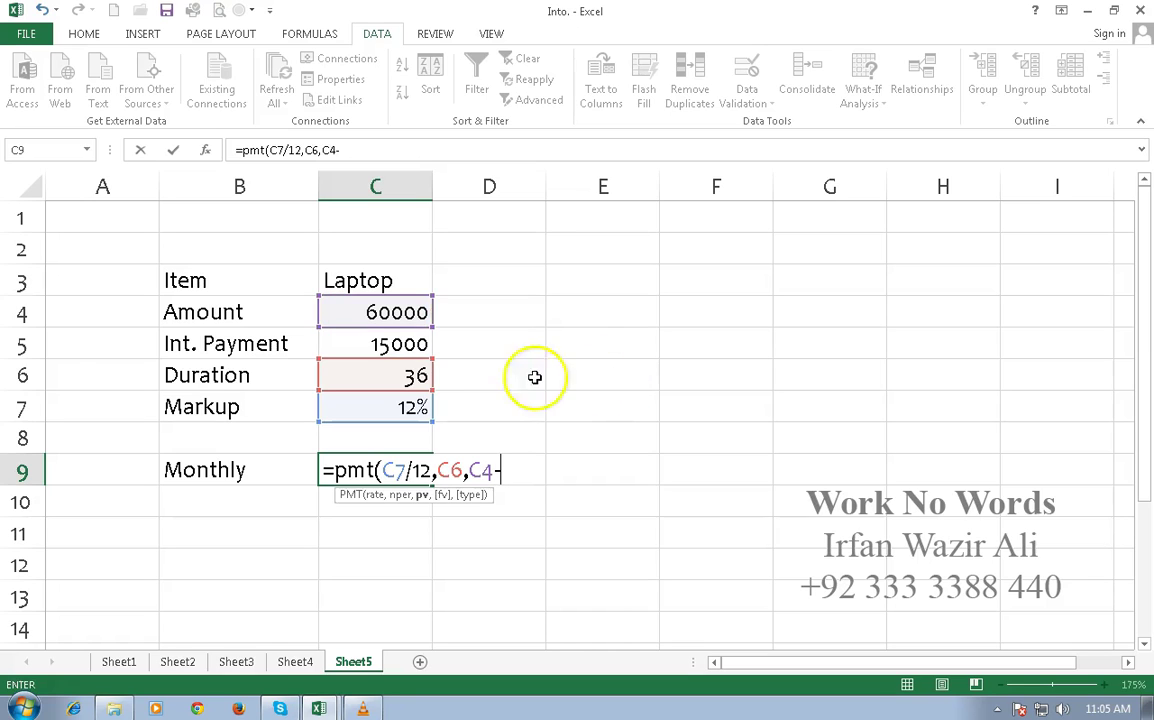
click(418, 343)
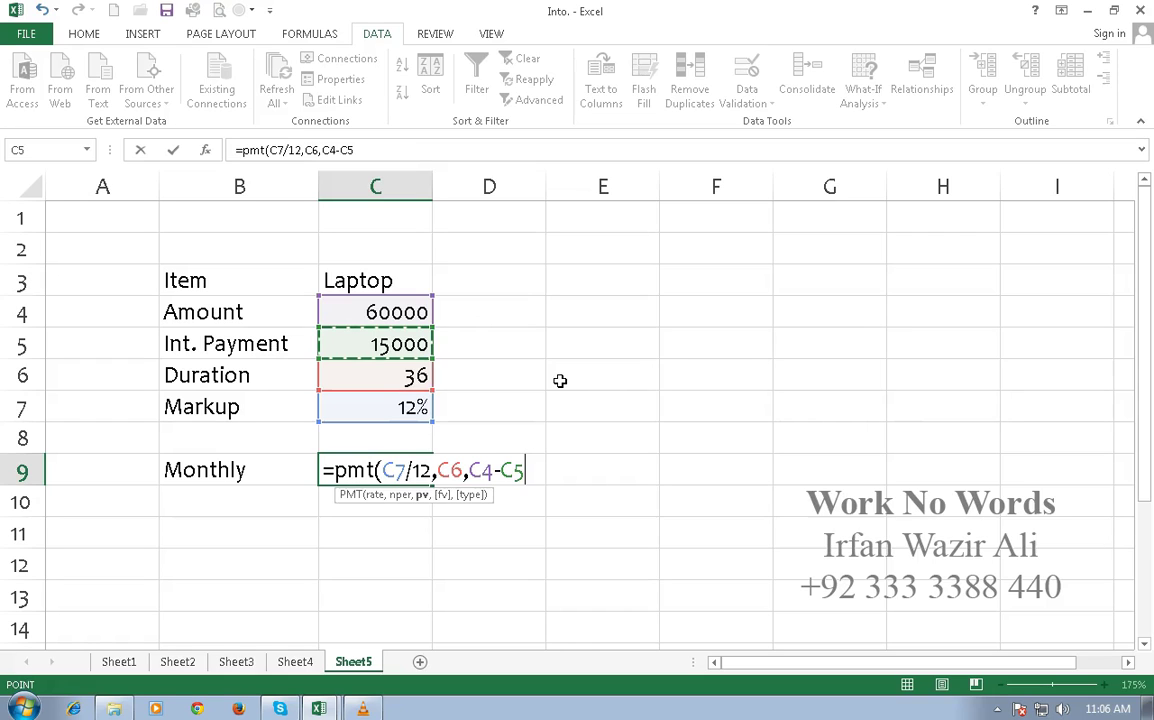
text())
key(Return)
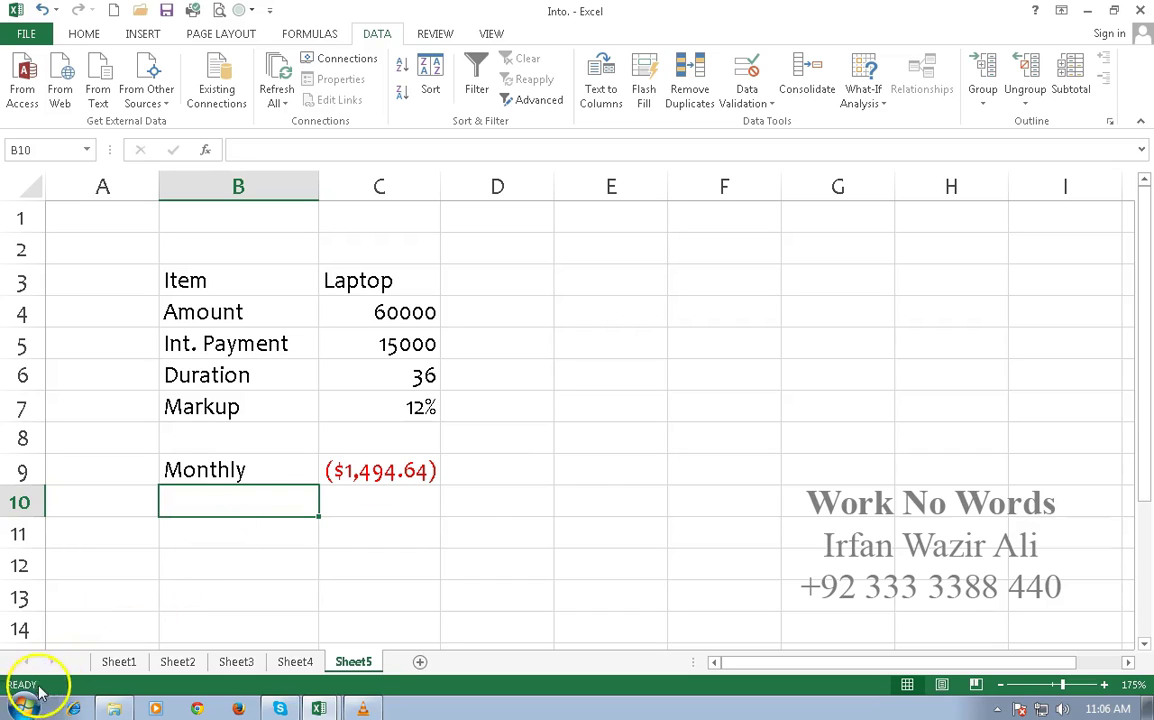
click(580, 444)
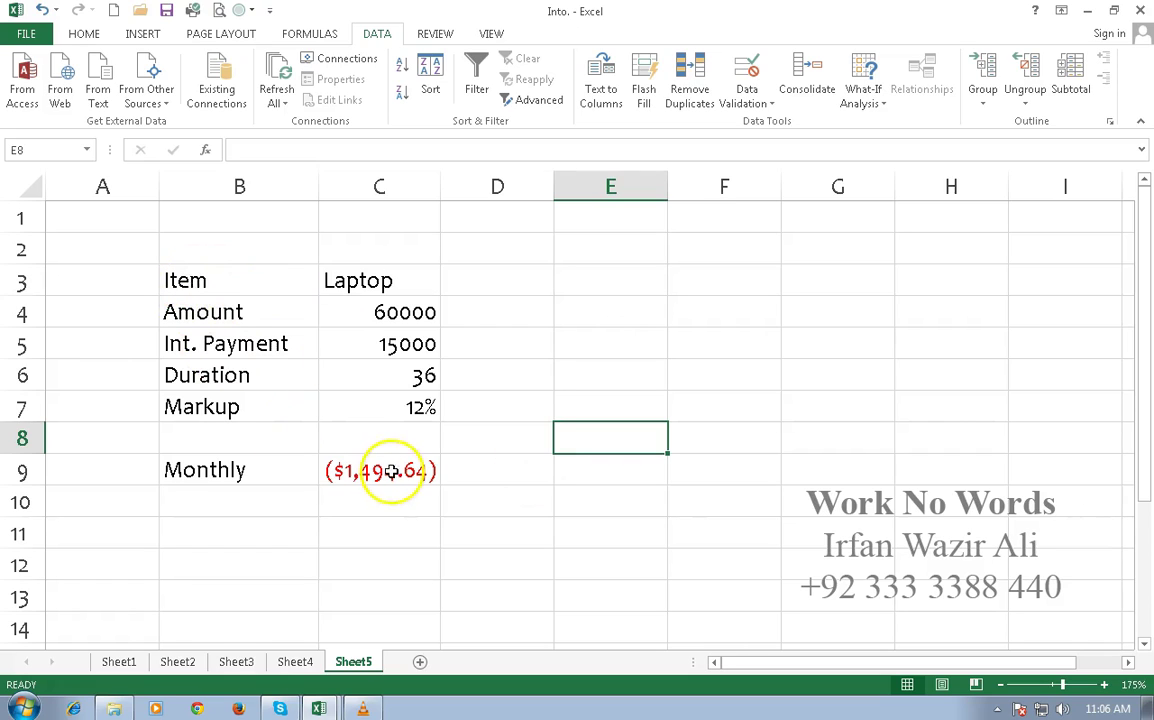
Run Goal Seek to bring the monthly installment in C9 to 1000 by changing the amount in C4, and accept the solution.
key(Down)
key(Left)
key(Left)
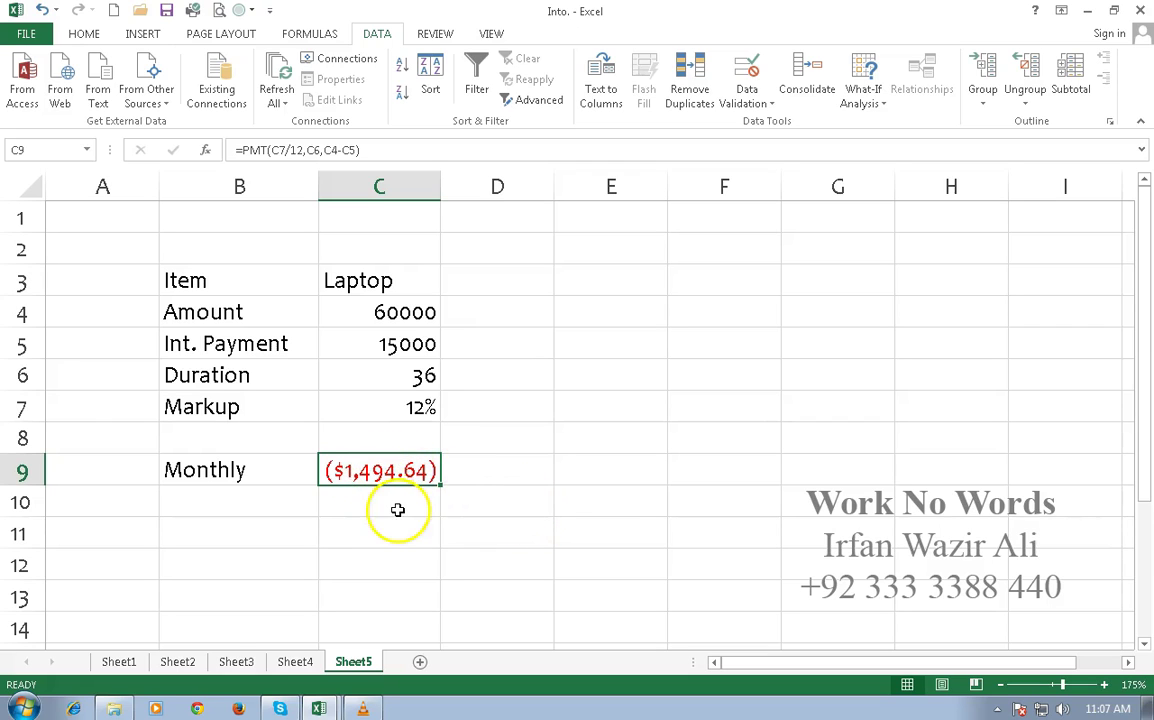
click(882, 100)
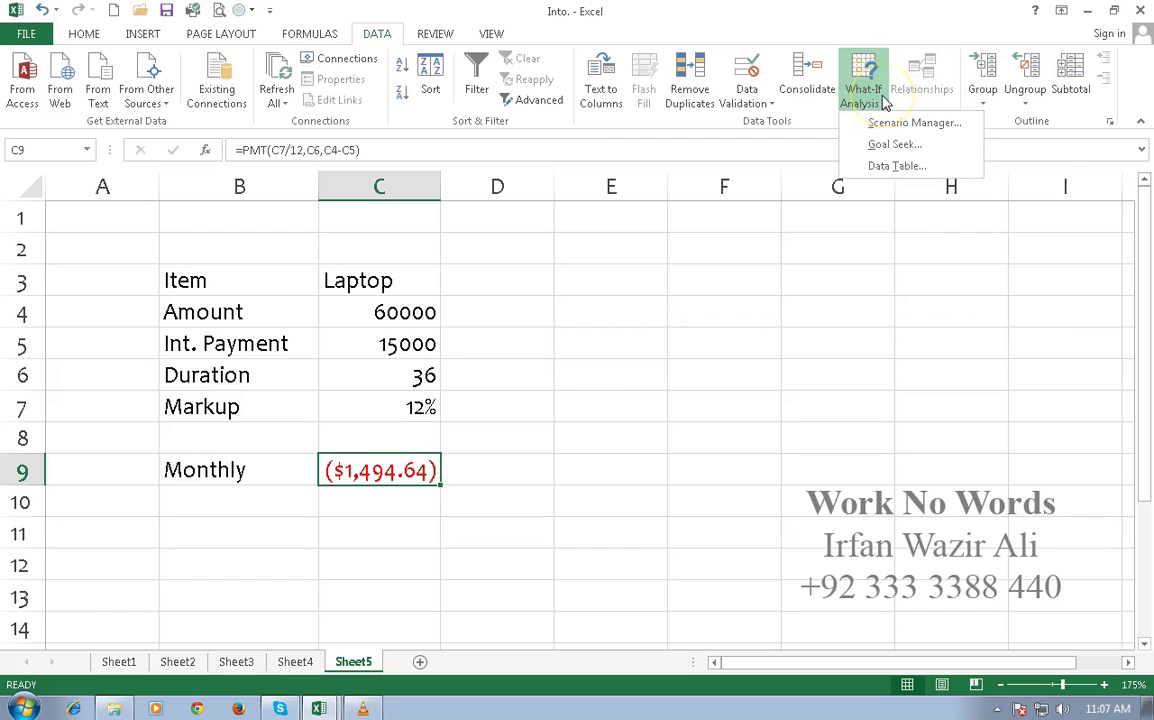
click(882, 146)
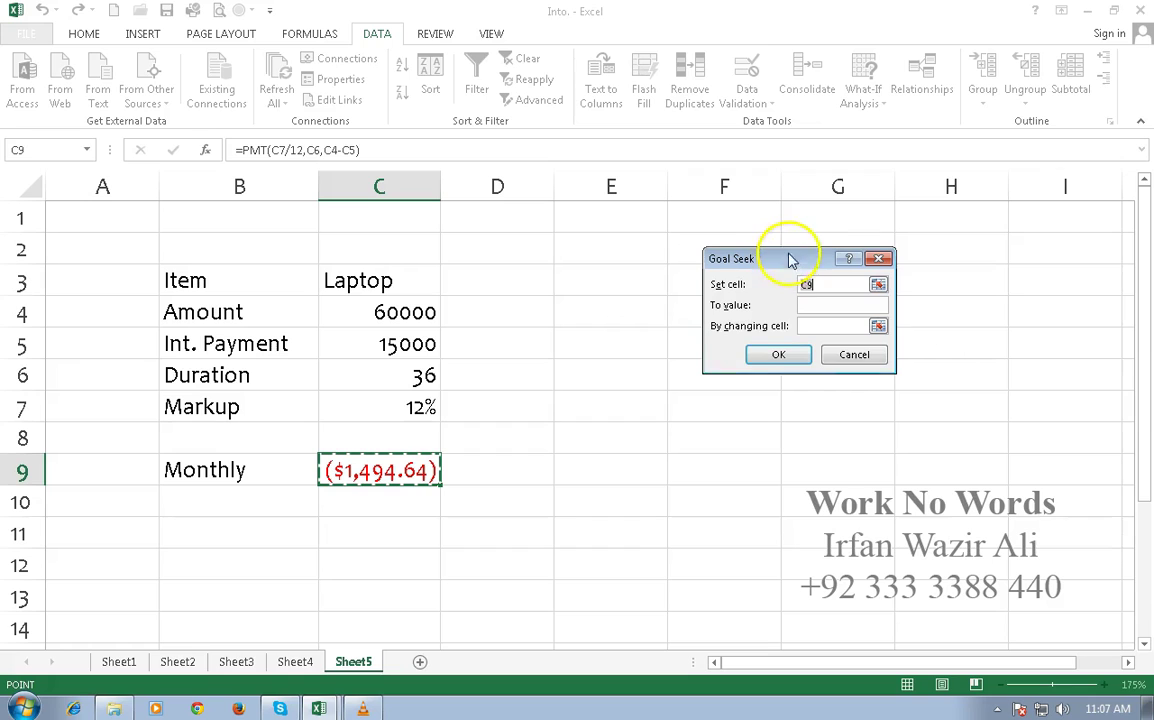
drag(791, 247, 812, 221)
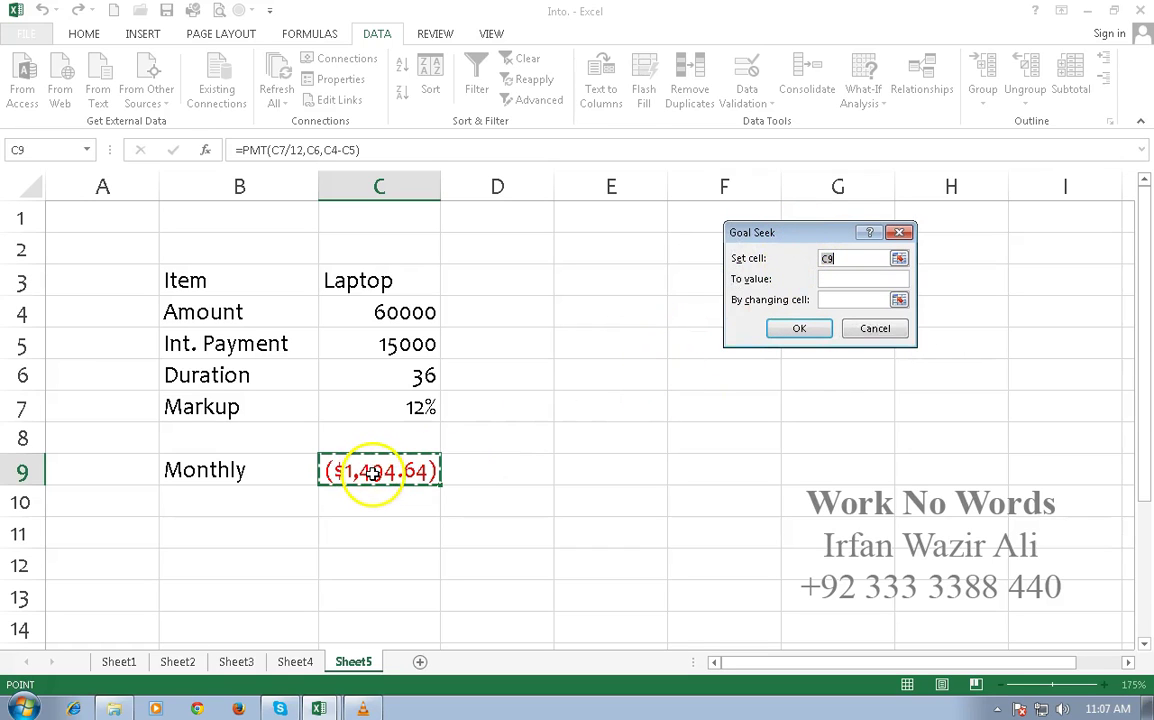
click(868, 278)
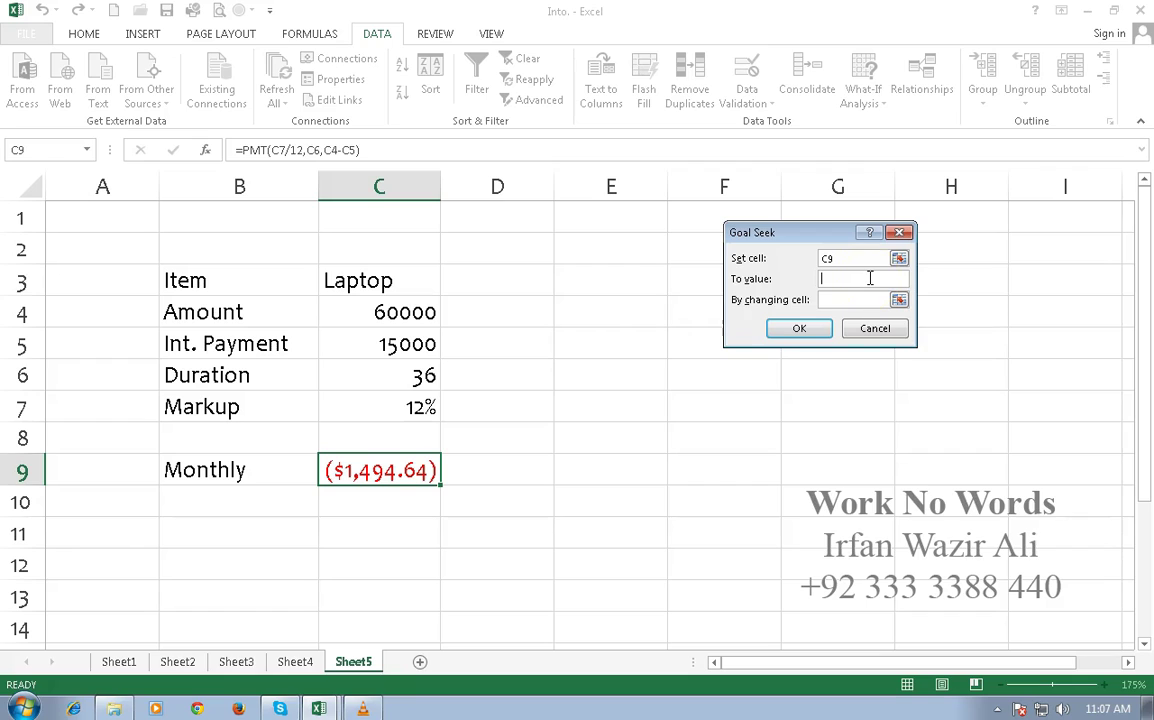
text(1000)
click(860, 301)
click(408, 308)
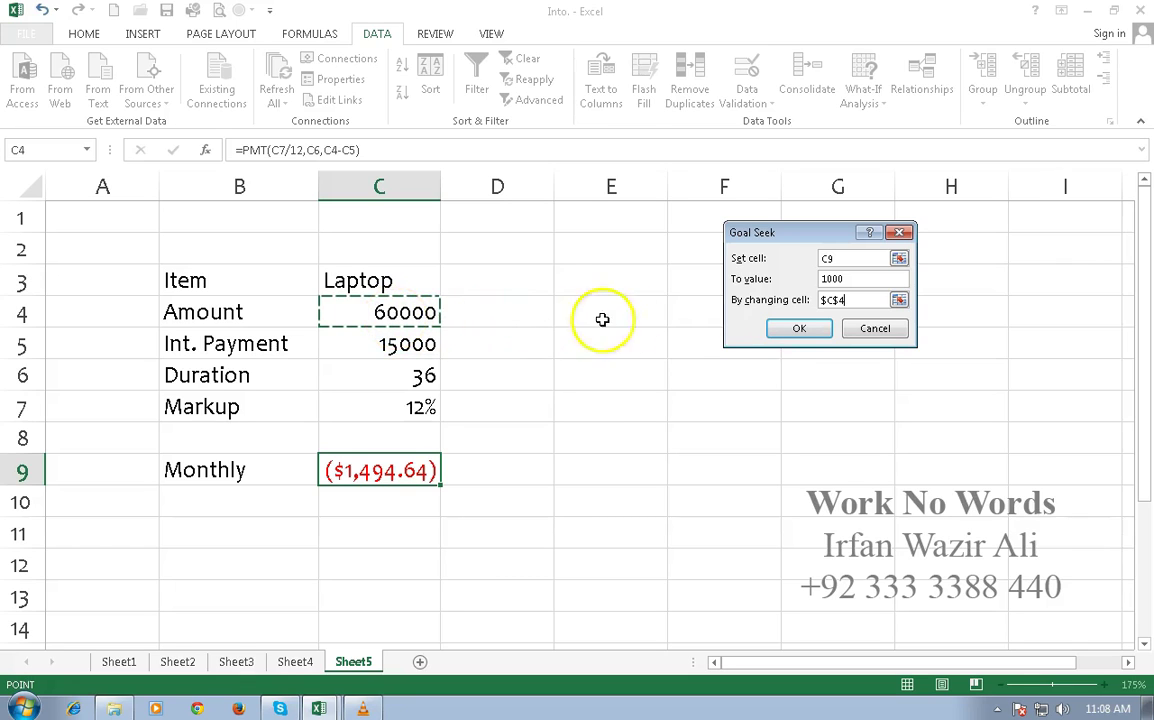
click(796, 329)
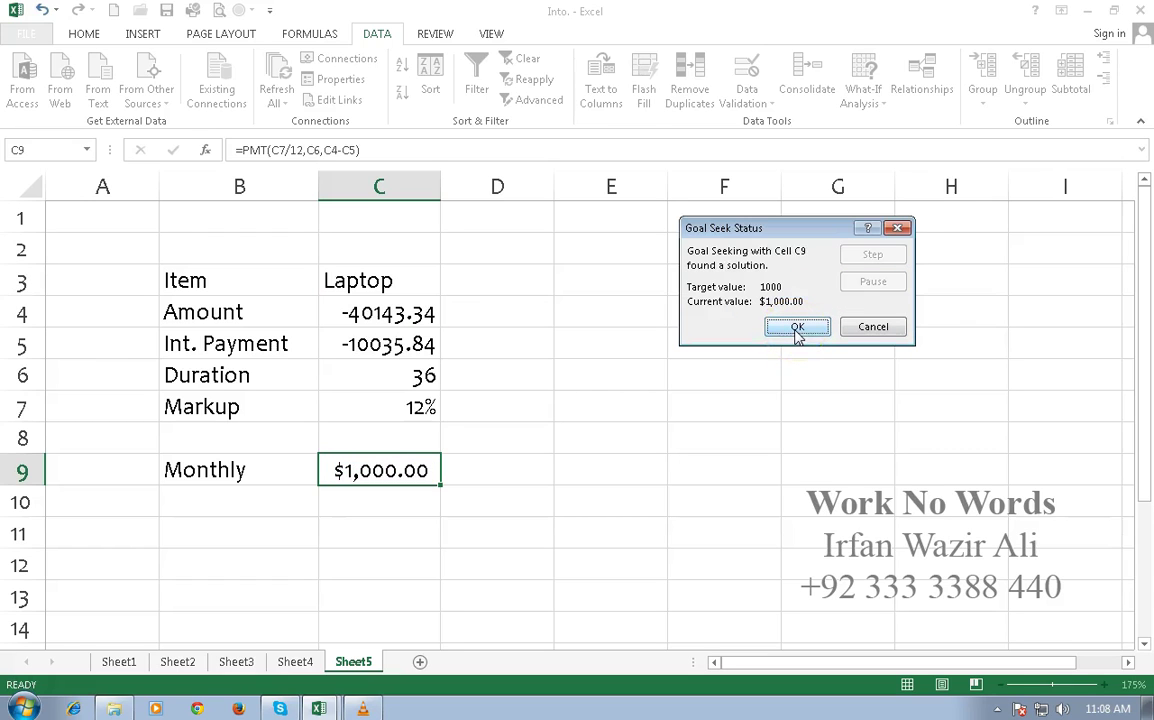
click(797, 328)
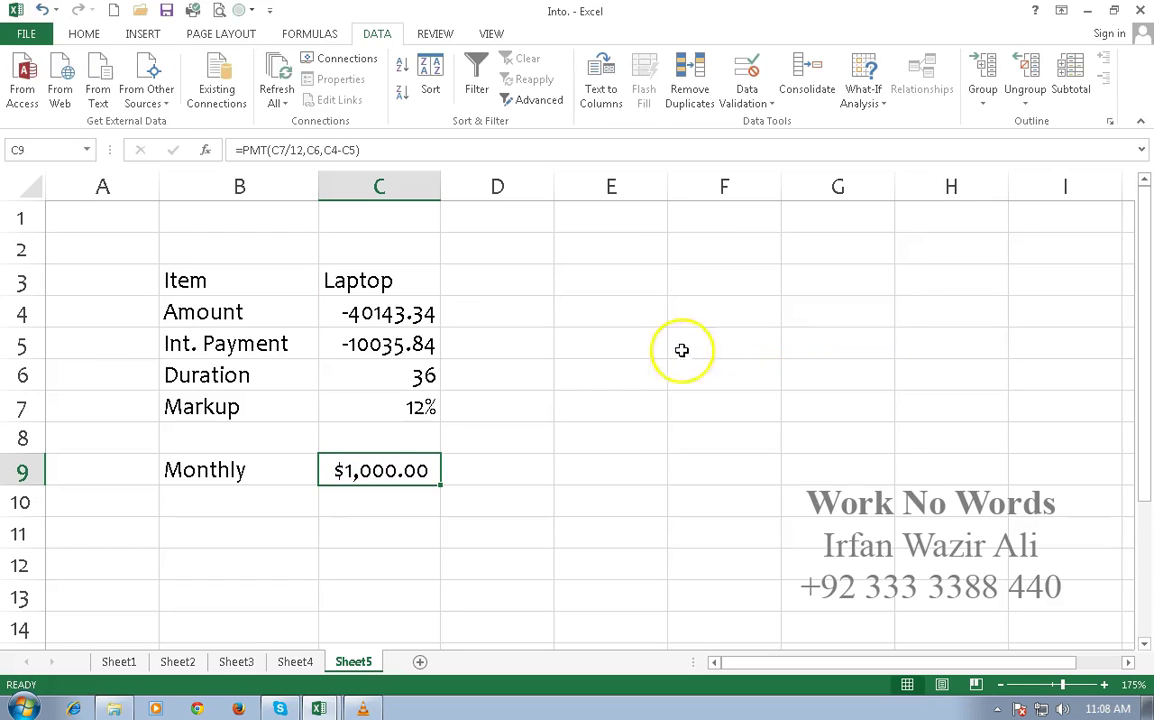
click(467, 326)
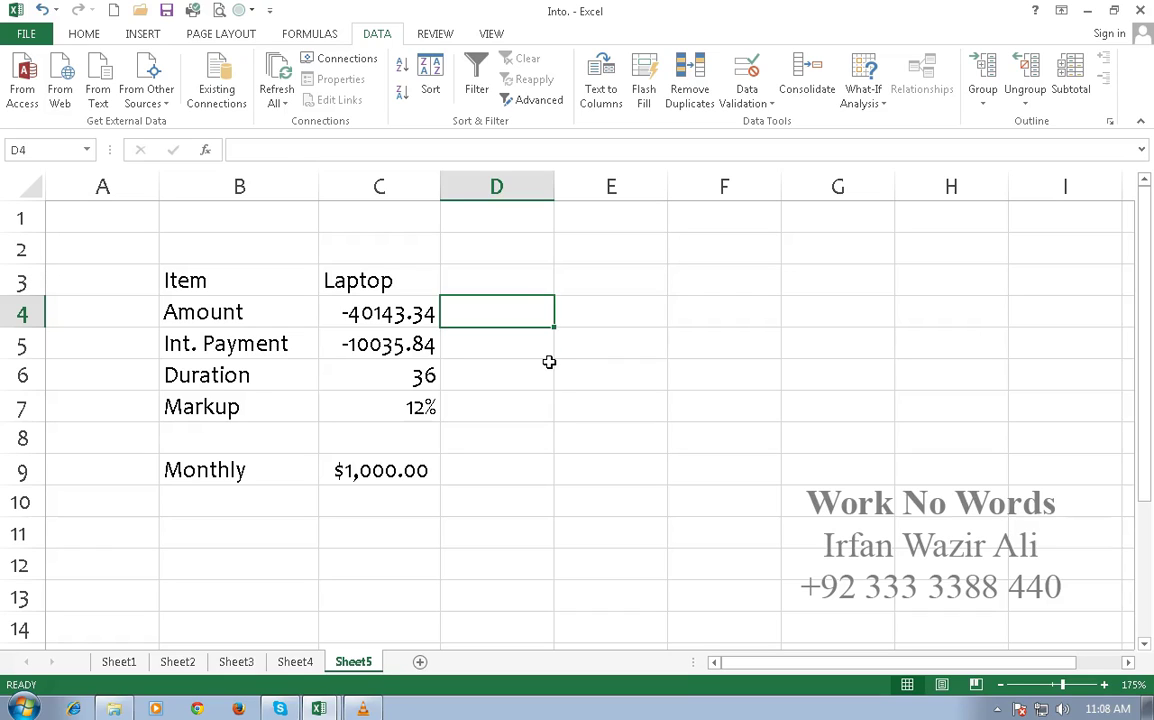
key(Down)
key(Left)
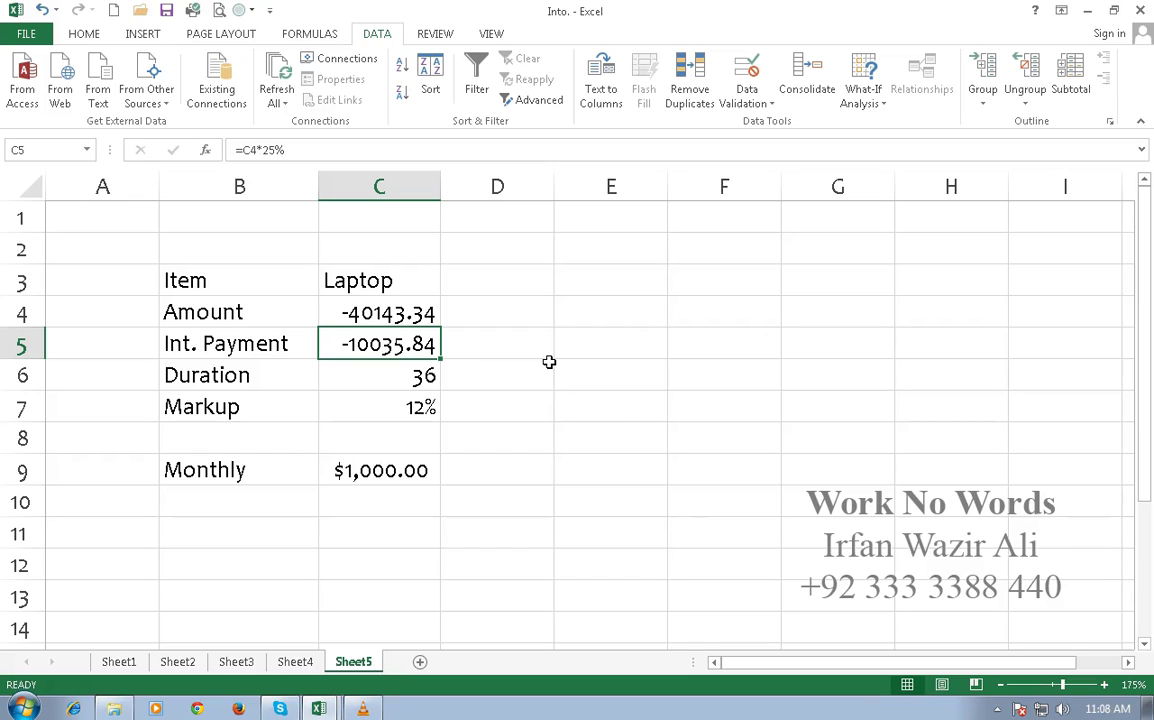
Run Goal Seek on C9 with the target value -2000 by changing the laptop amount in C4, and keep the solution.
click(426, 469)
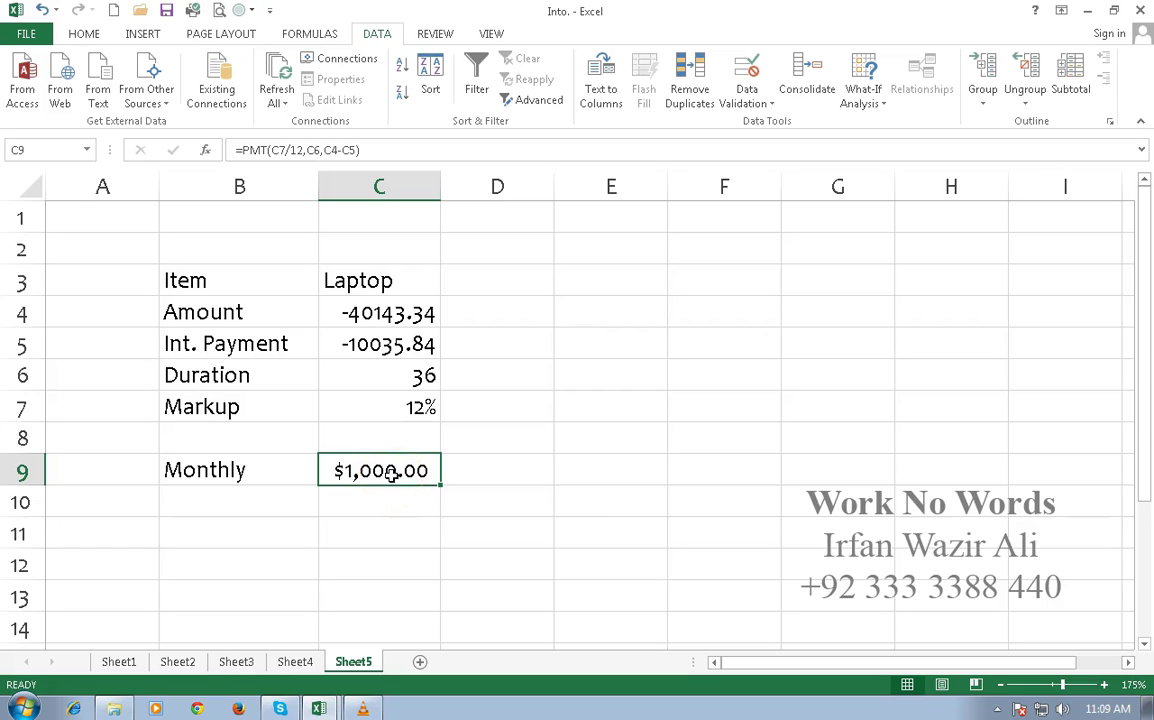
click(863, 93)
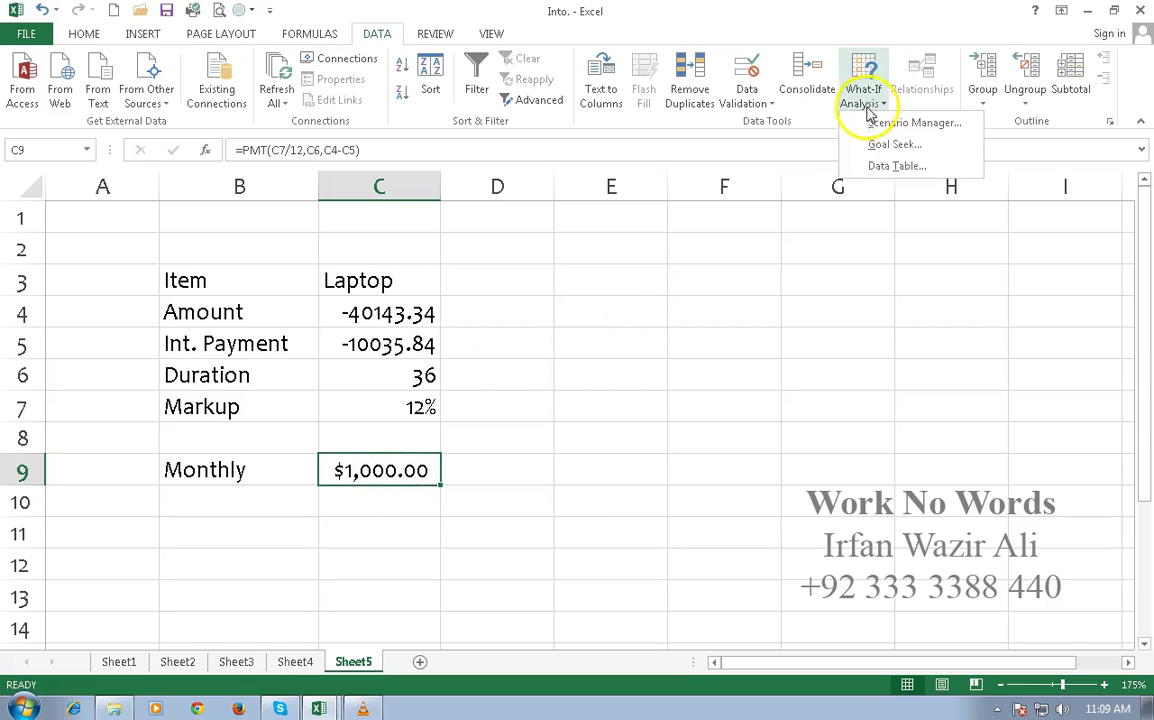
click(877, 148)
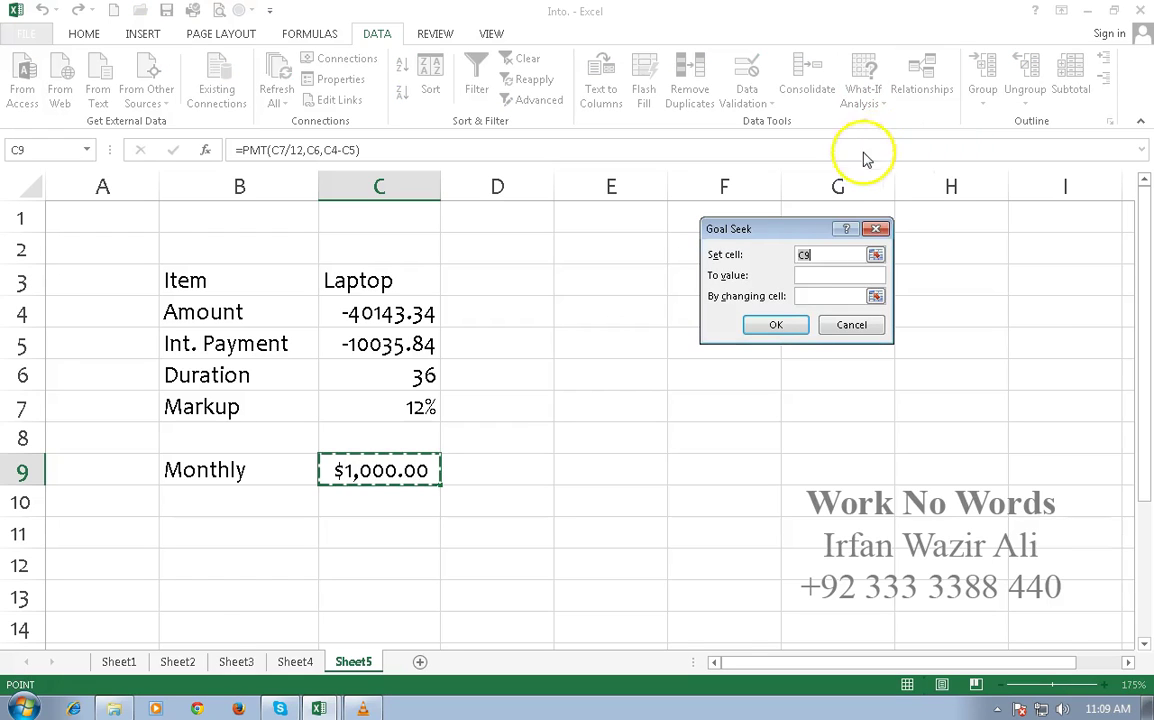
click(819, 276)
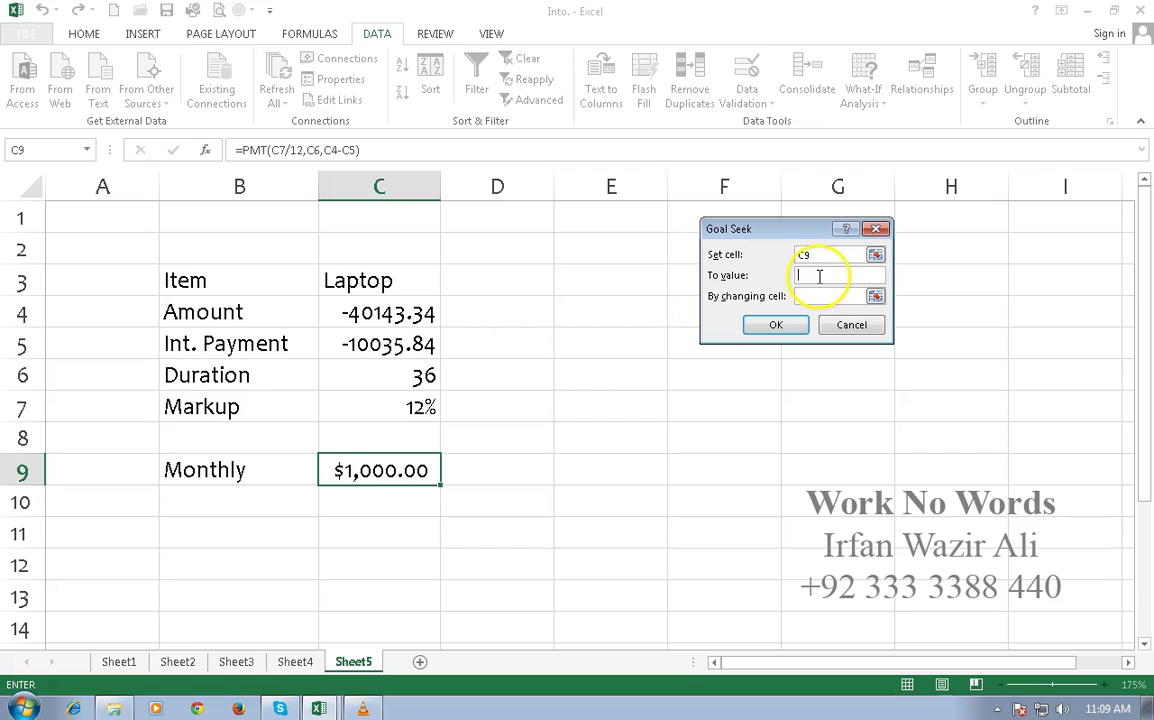
text(2000)
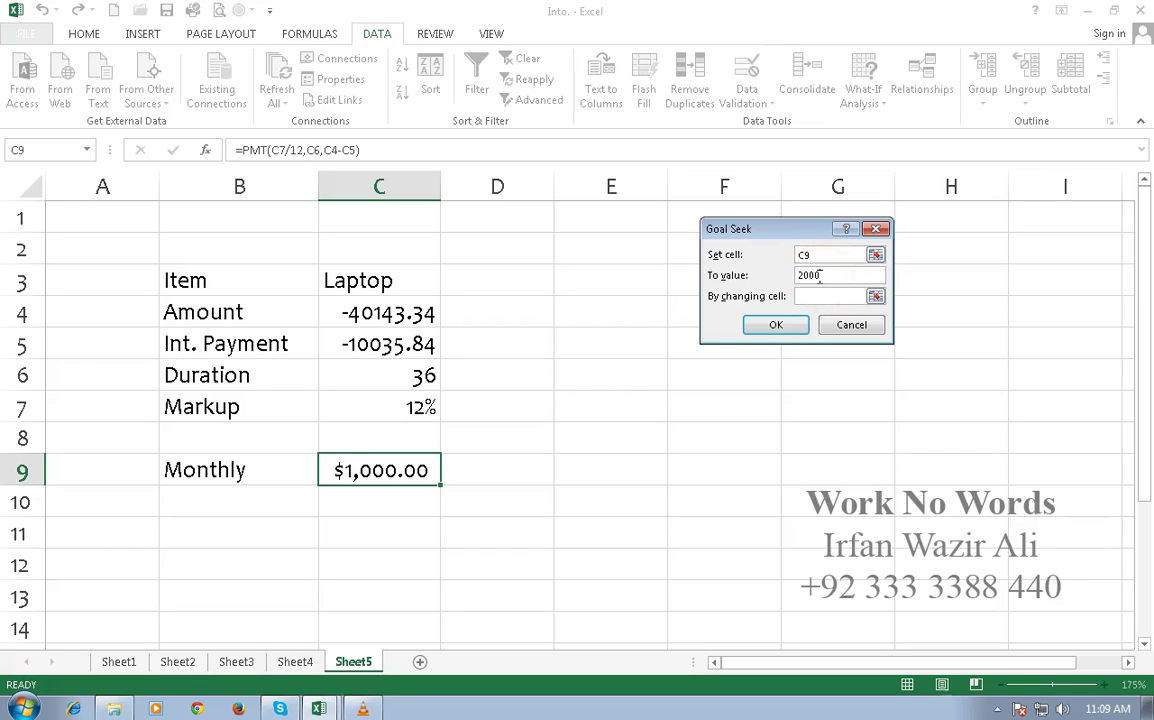
click(814, 295)
click(398, 313)
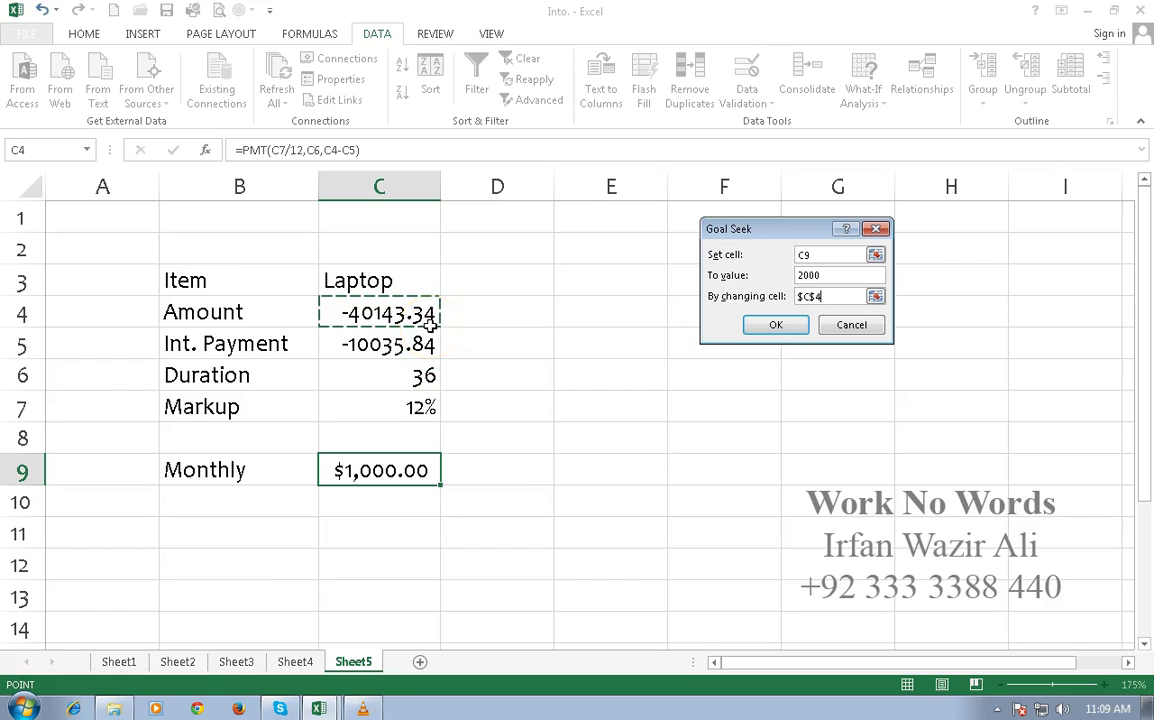
click(800, 277)
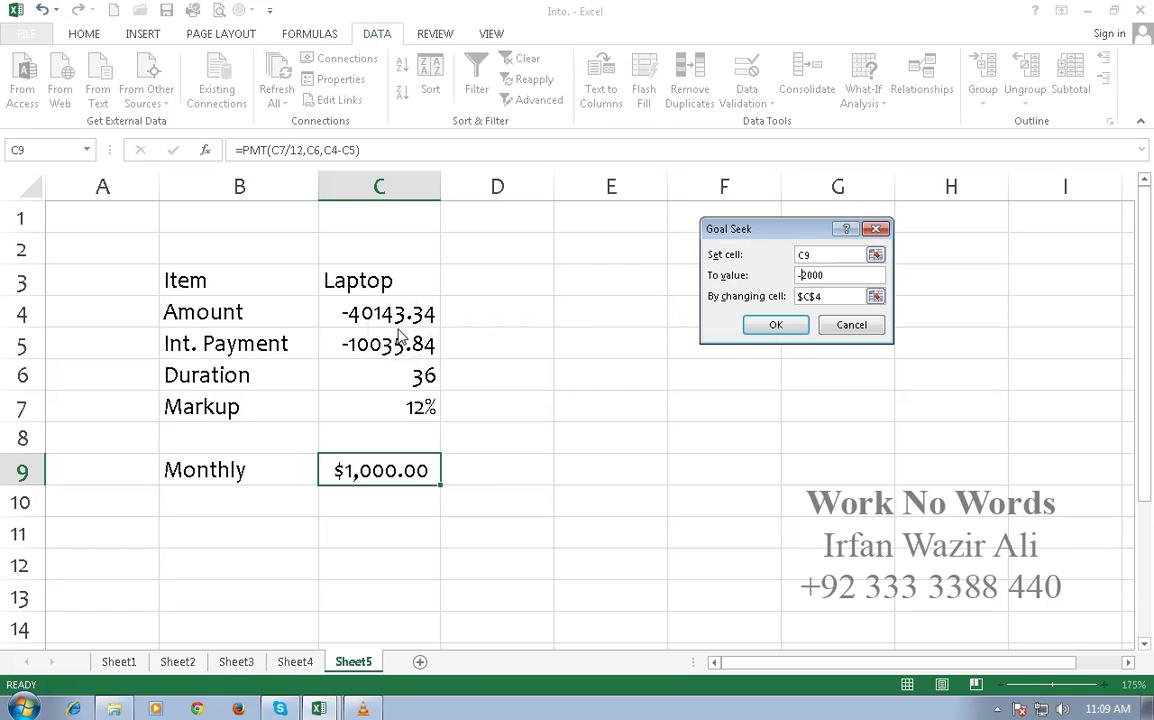
click(800, 325)
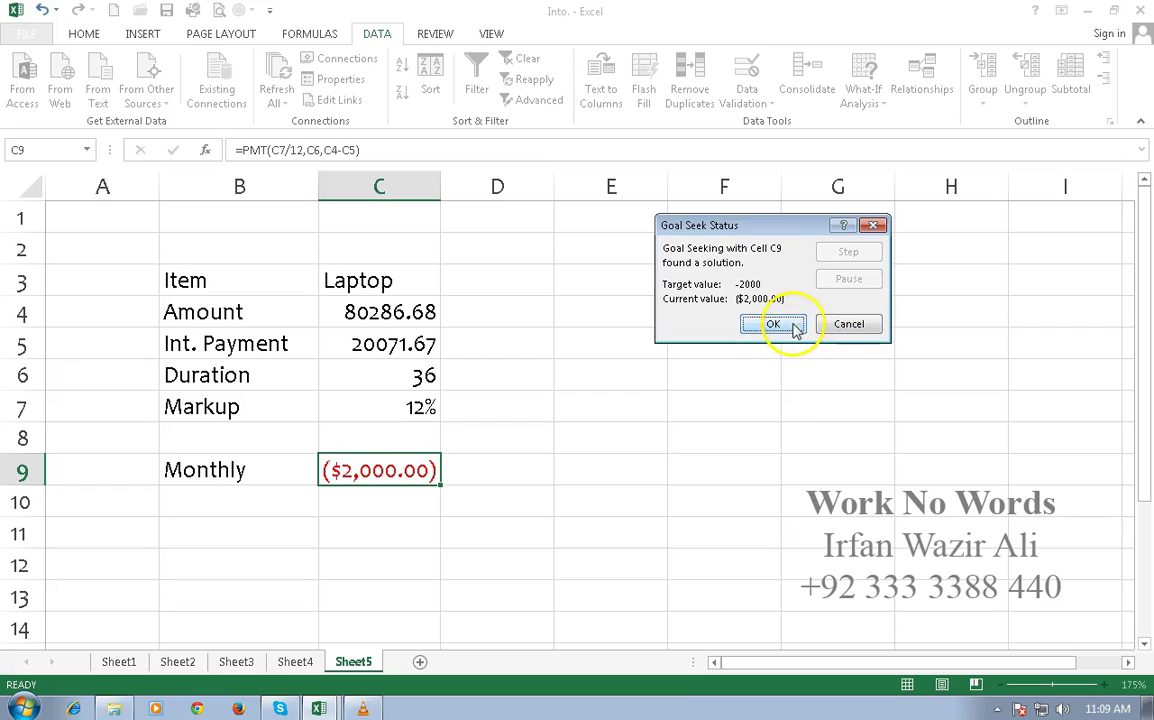
click(790, 326)
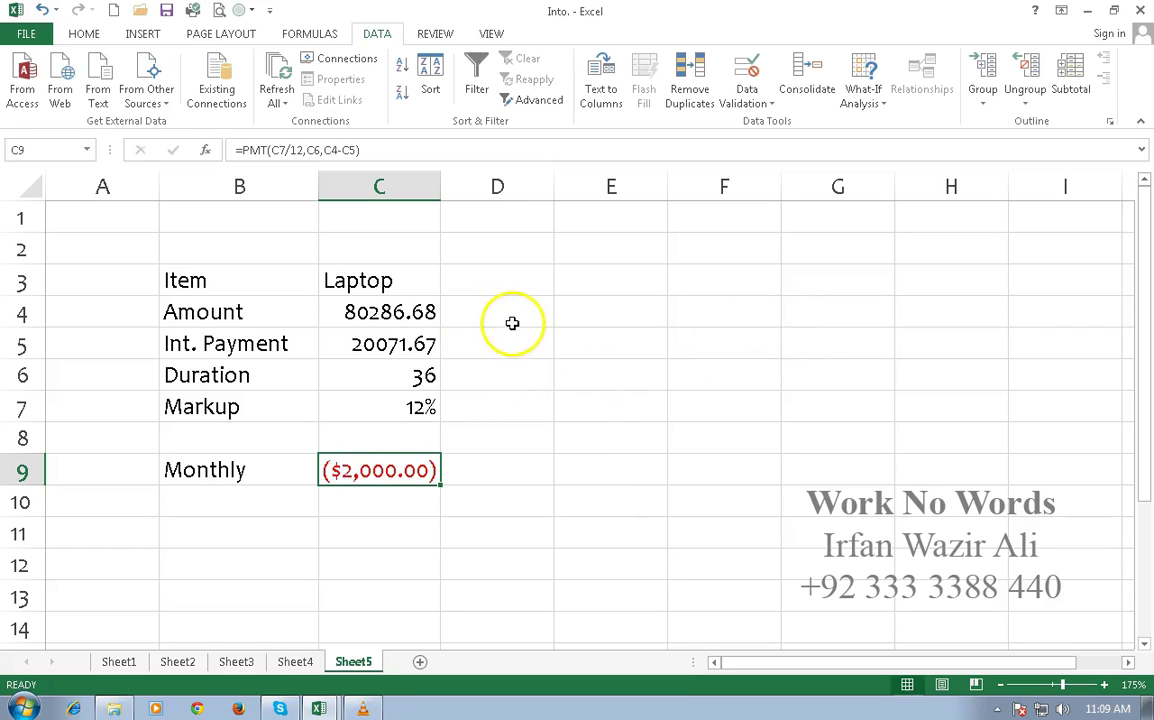